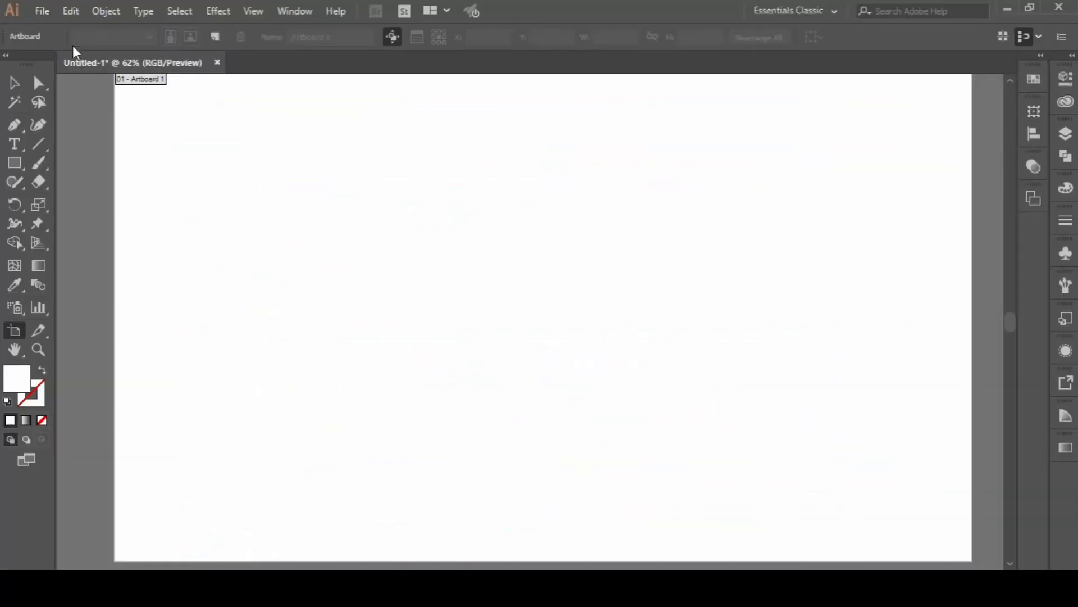
Step: Leave artboard editing and make the Pen tool active on the empty artboard
{"action": "left_click", "coordinate": [16, 84]}
{"action": "left_click", "coordinate": [16, 123]}
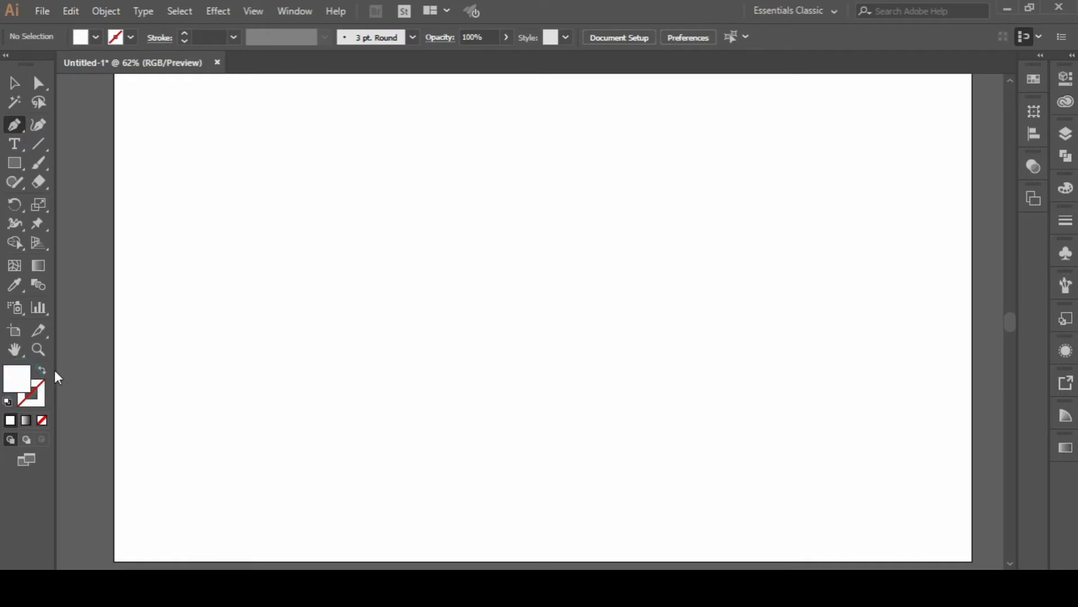
Step: Set the fill colour to light grey #d6d6d6 in the Color Picker
{"action": "double_click", "coordinate": [25, 382]}
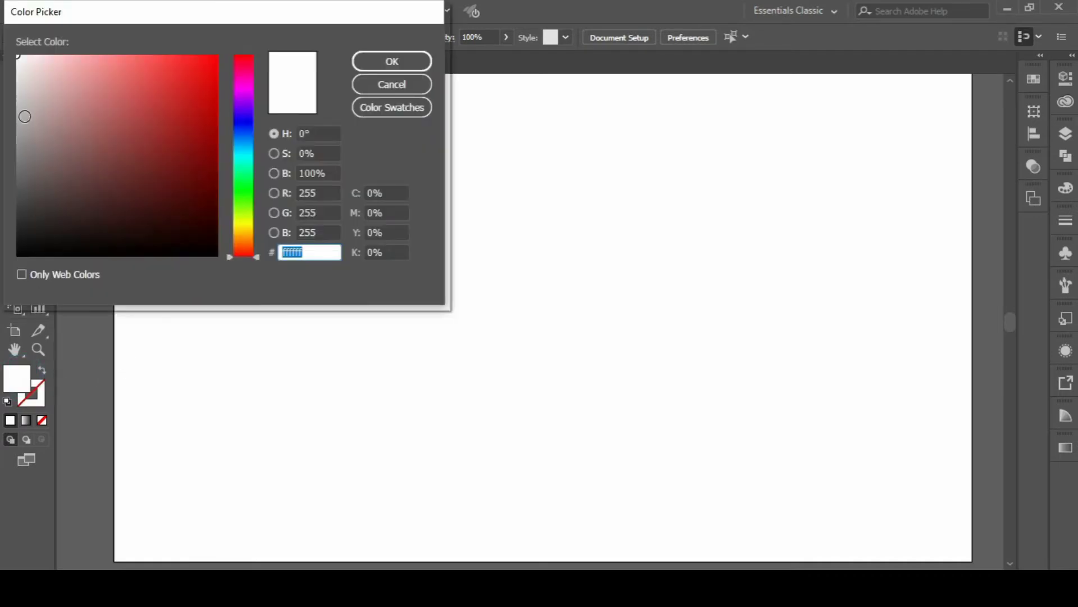
{"action": "left_click", "coordinate": [18, 87]}
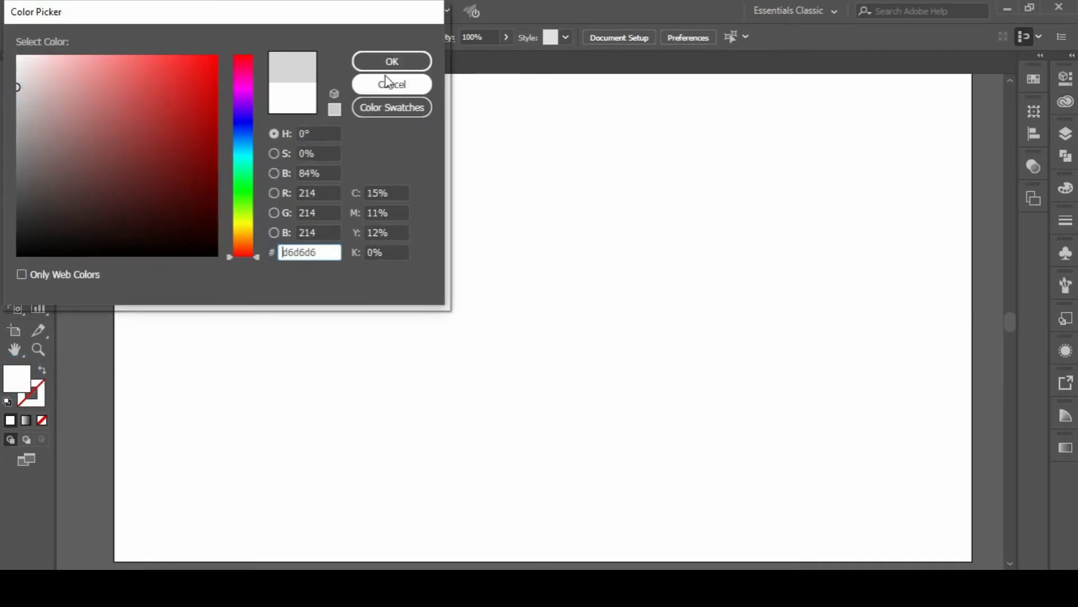
{"action": "left_click", "coordinate": [391, 62]}
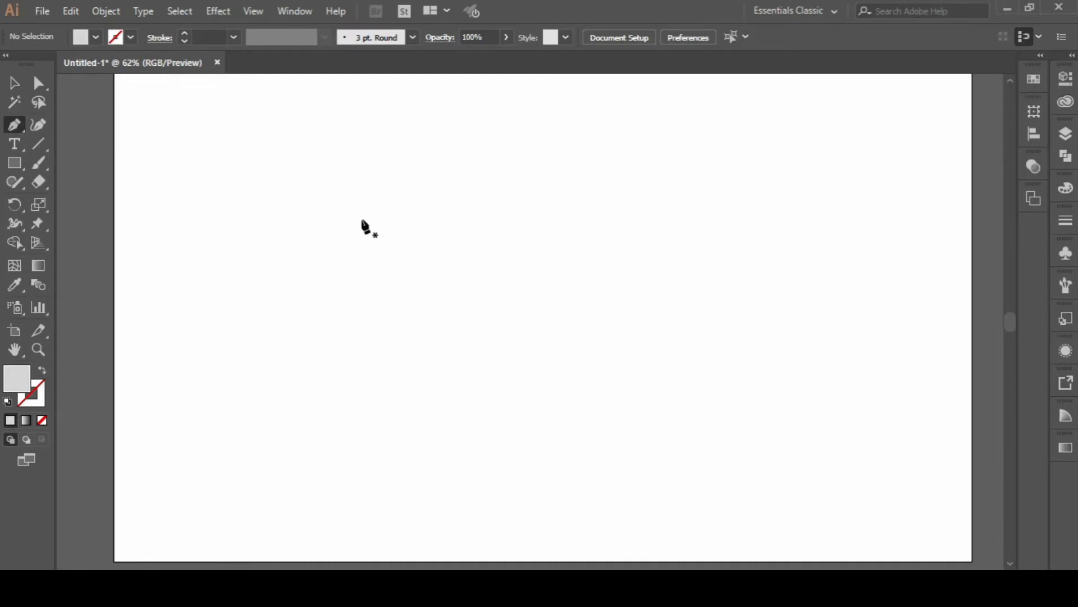
Step: Place anchors for the angled top edge and vertical stroke, removing a stray right corner
{"action": "left_click", "coordinate": [399, 208]}
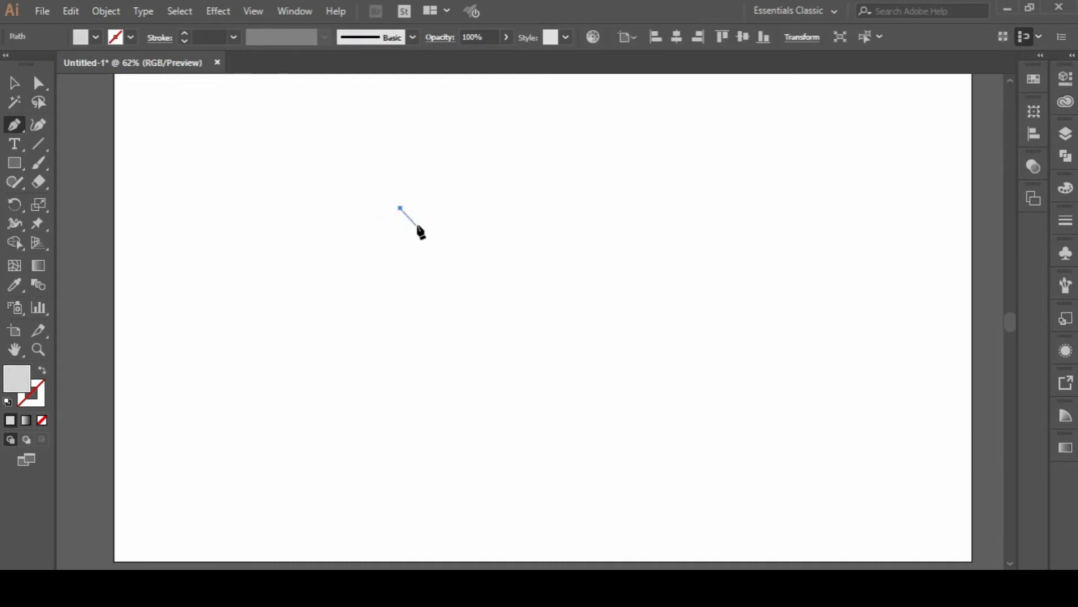
{"action": "left_click", "coordinate": [414, 220]}
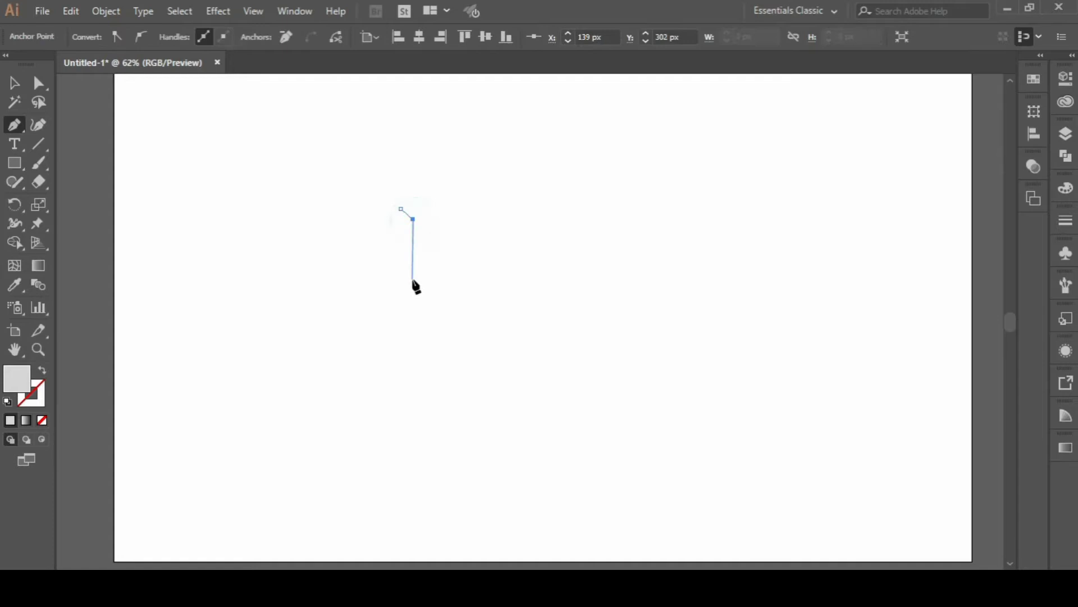
{"action": "left_click", "coordinate": [416, 327]}
{"action": "left_click", "coordinate": [489, 238]}
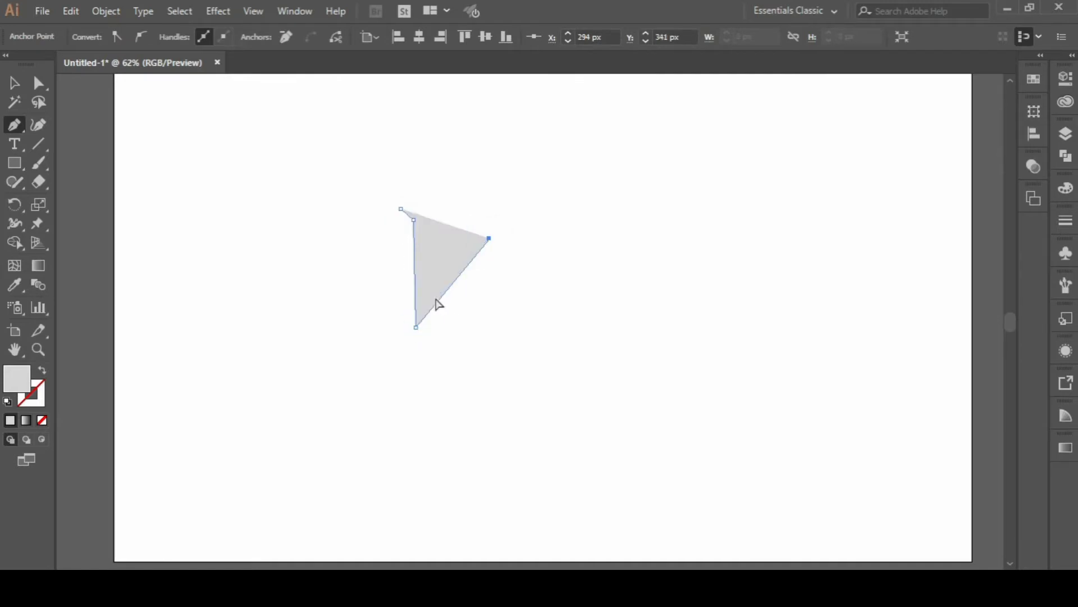
{"action": "key", "text": "ctrl+z"}
Step: Try a pale blue fill, revert to grey, and lengthen the vertical stroke downward
{"action": "double_click", "coordinate": [14, 382]}
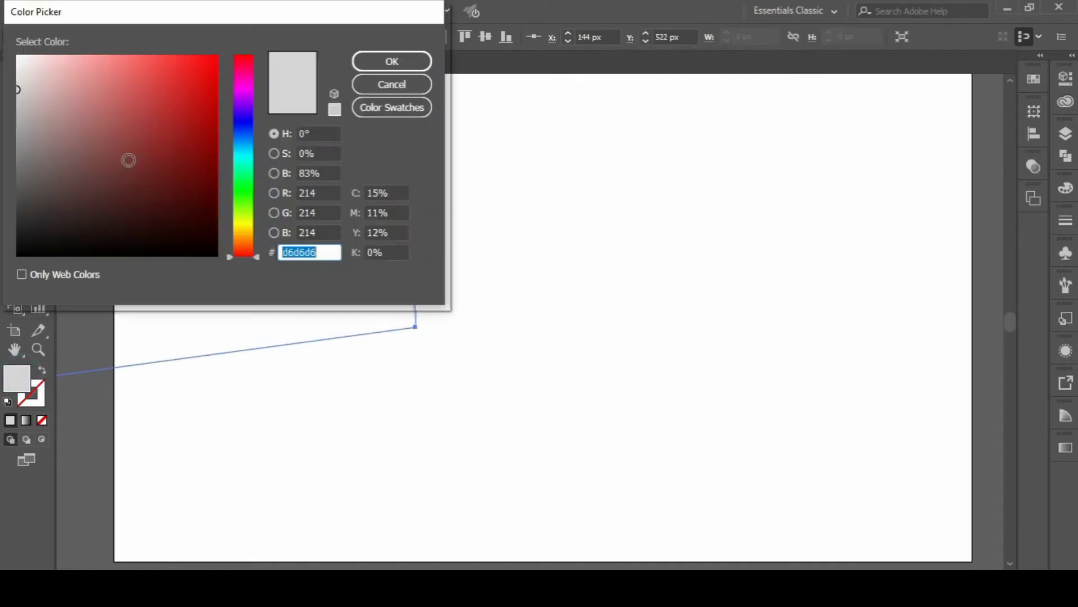
{"action": "left_click", "coordinate": [247, 143]}
{"action": "left_click", "coordinate": [40, 64]}
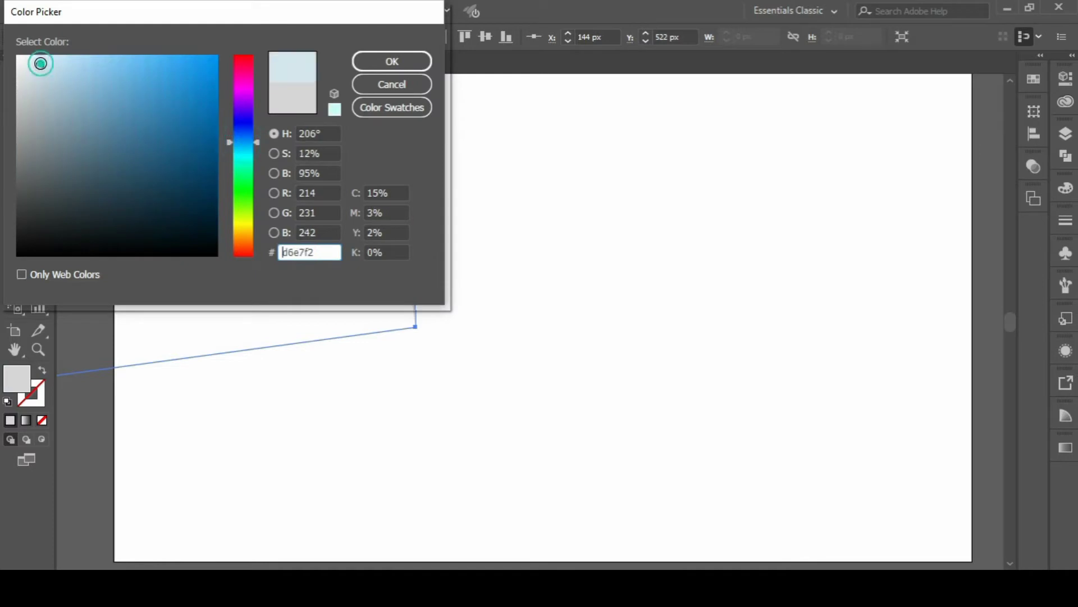
{"action": "left_click", "coordinate": [48, 84]}
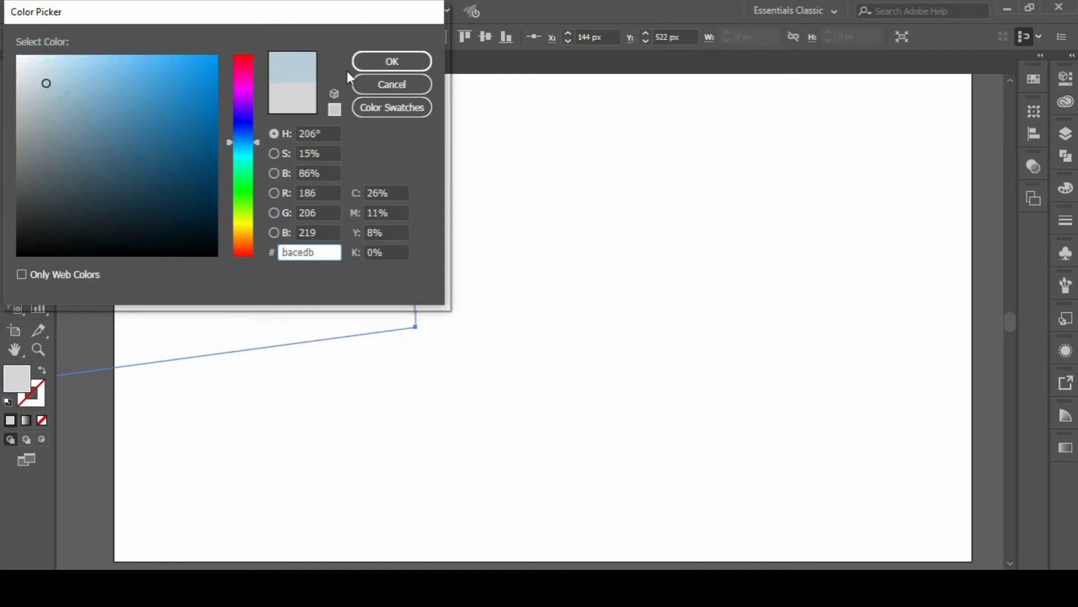
{"action": "left_click", "coordinate": [393, 62]}
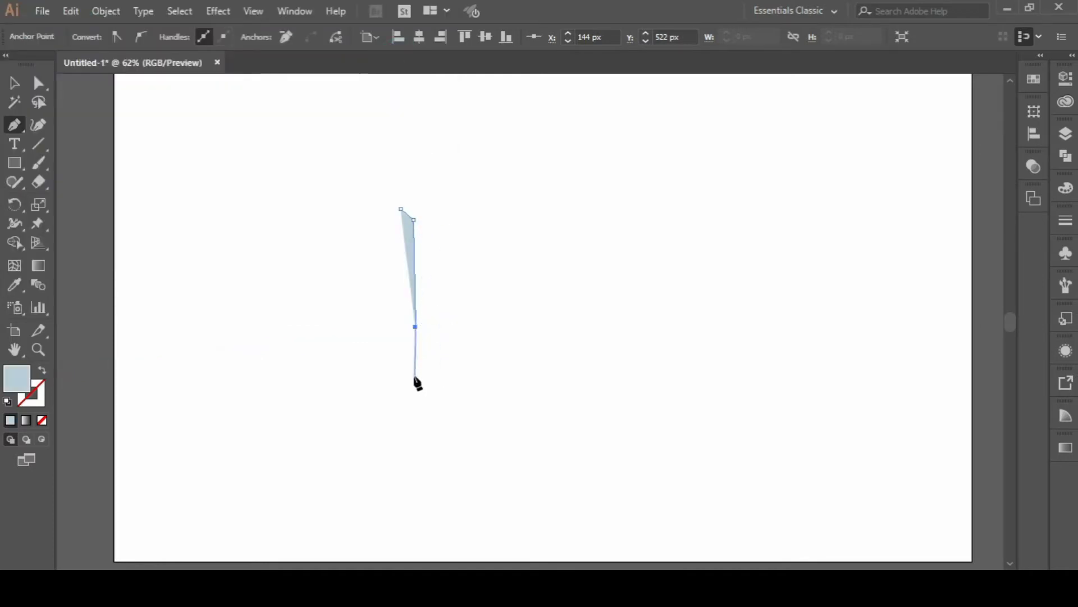
{"action": "key", "text": "ctrl+z"}
{"action": "mouse_move", "coordinate": [415, 326]}
{"action": "left_mouse_down"}
{"action": "mouse_move", "coordinate": [400, 389]}
{"action": "mouse_move", "coordinate": [414, 408]}
{"action": "left_mouse_up"}
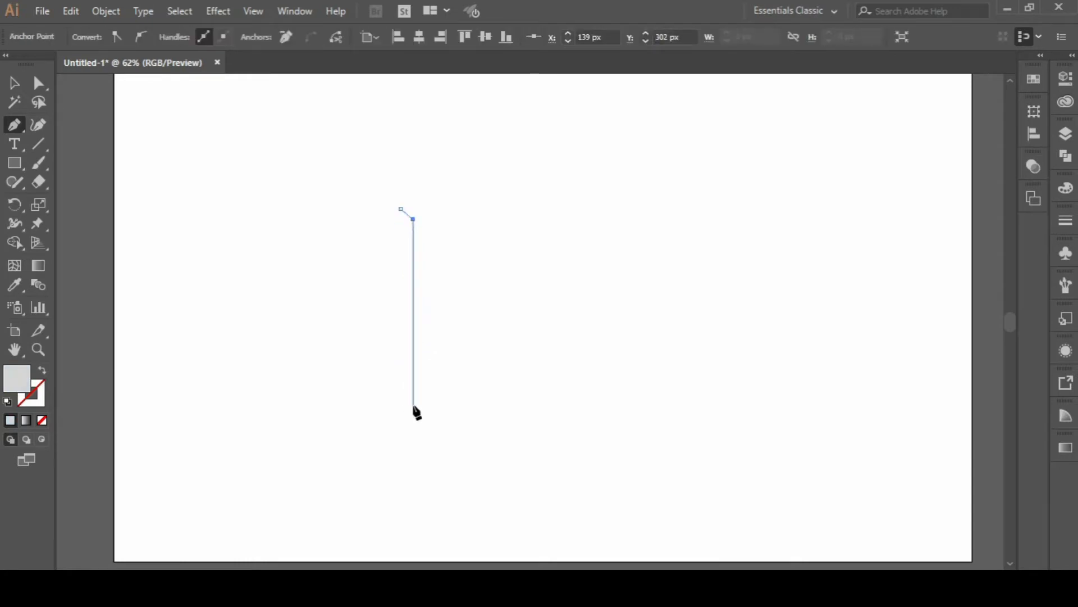
{"action": "left_click", "coordinate": [414, 405]}
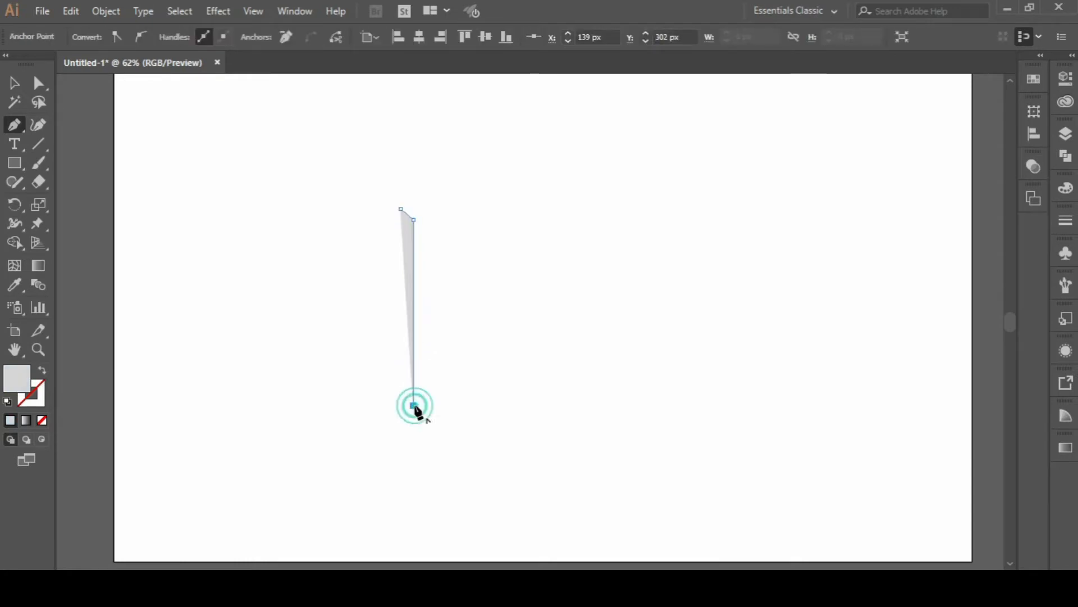
Step: Change the open outline's fill to pale blue #bfcbf7
{"action": "double_click", "coordinate": [17, 376]}
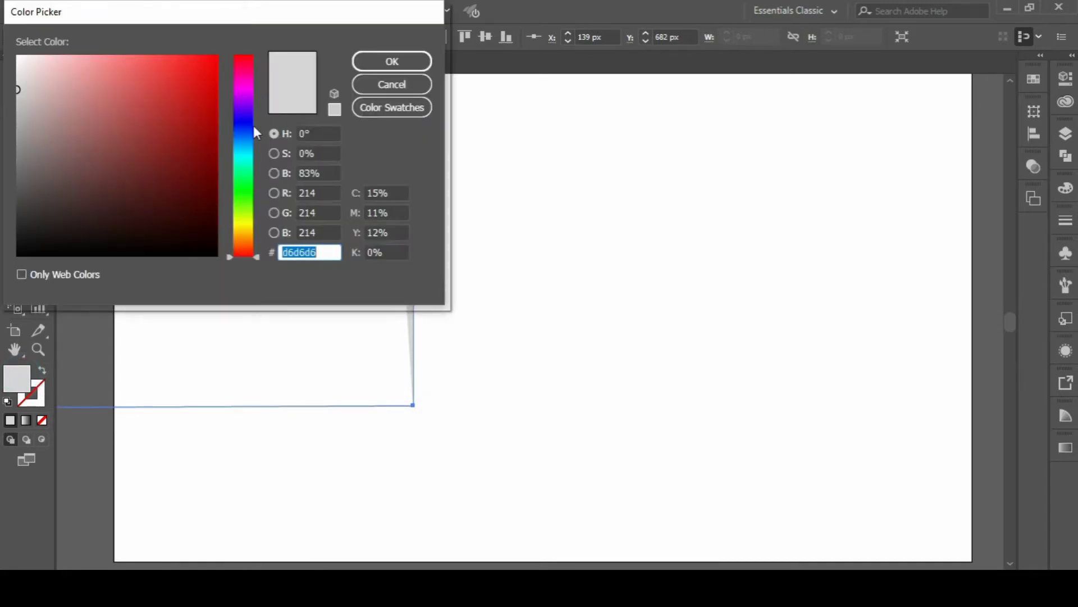
{"action": "left_click", "coordinate": [253, 130]}
{"action": "left_click", "coordinate": [62, 55]}
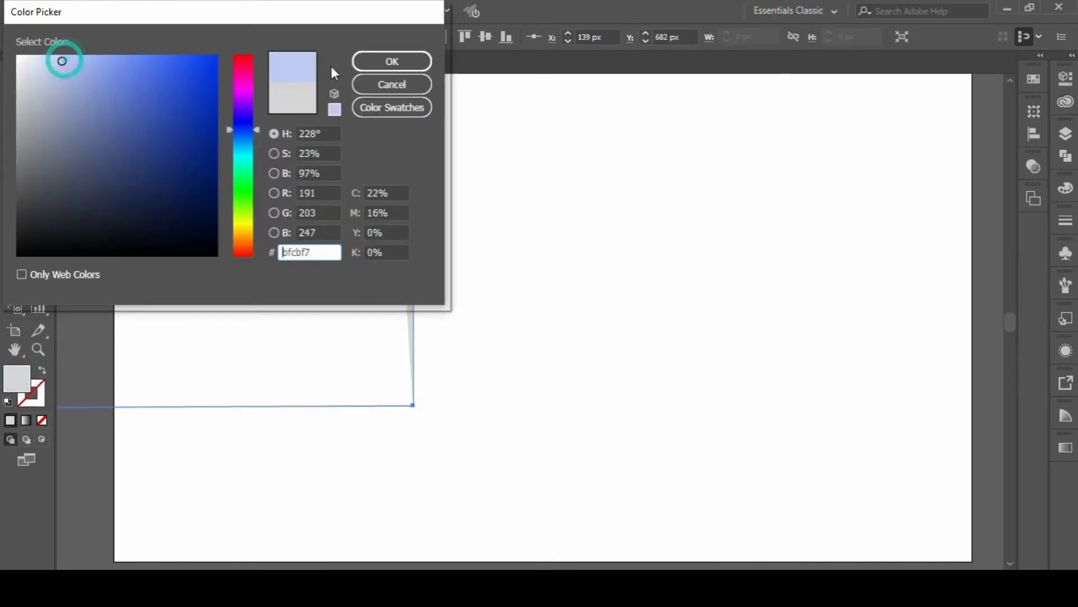
{"action": "left_click", "coordinate": [373, 63]}
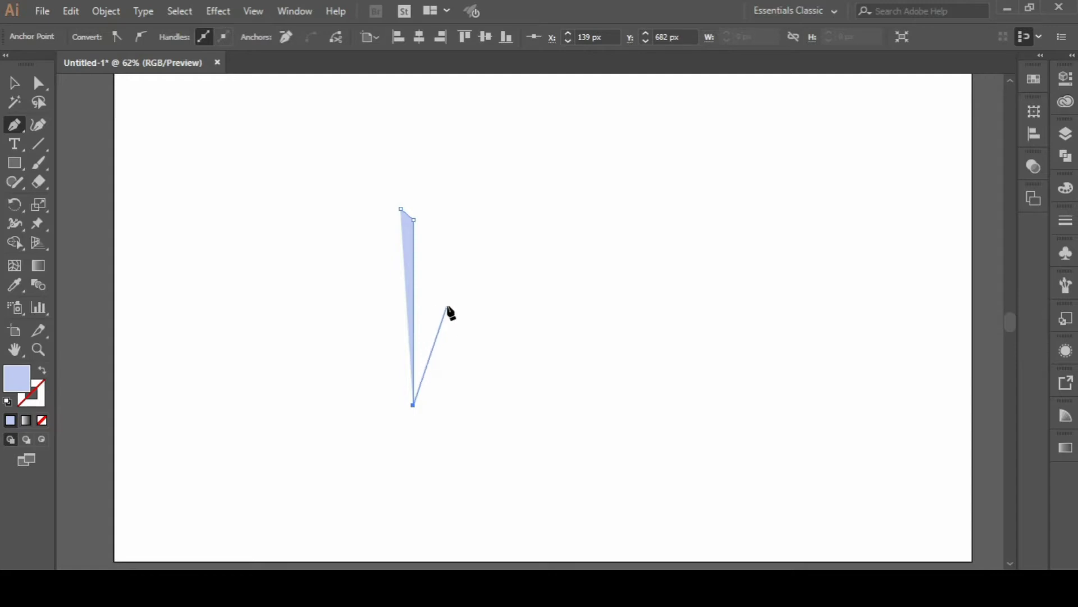
Step: Add curved anchors and one corner point forming a rounded bulge right of the vertical edge
{"action": "left_click_drag", "start_coordinate": [448, 306], "coordinate": [476, 288]}
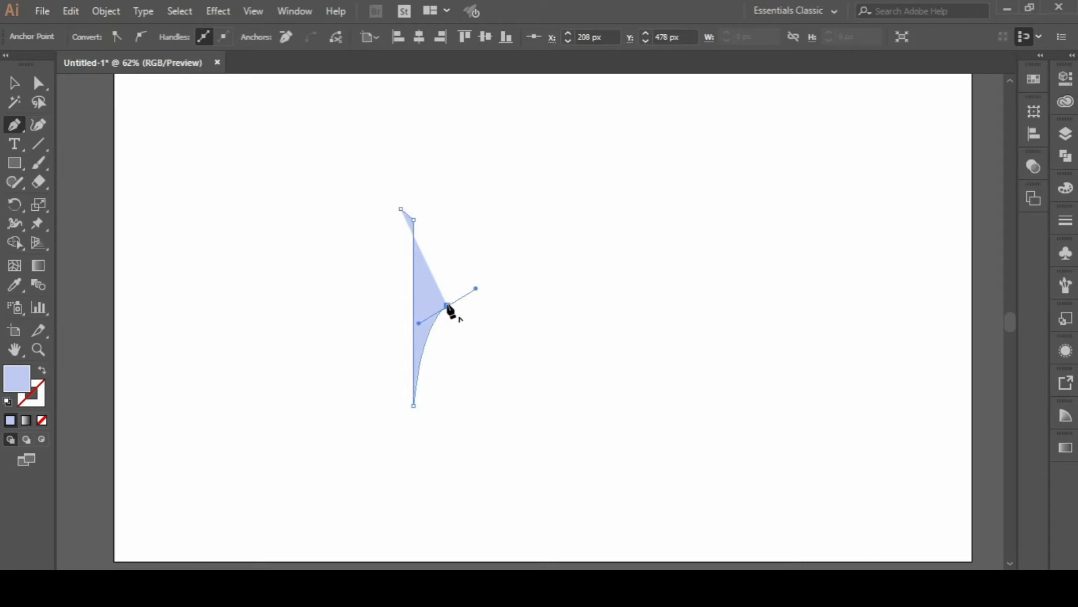
{"action": "left_click", "coordinate": [448, 306]}
{"action": "scroll", "coordinate": [445, 313], "scroll_direction": "up", "scroll_amount": 3}
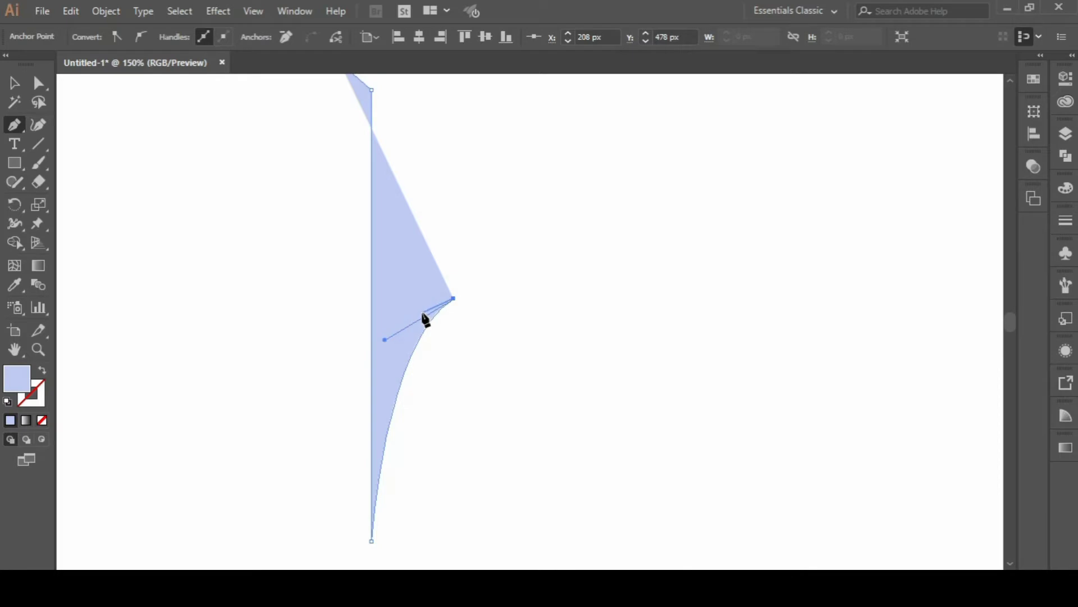
{"action": "mouse_move", "coordinate": [429, 315]}
{"action": "left_mouse_down"}
{"action": "mouse_move", "coordinate": [480, 248]}
{"action": "mouse_move", "coordinate": [529, 227]}
{"action": "left_mouse_up"}
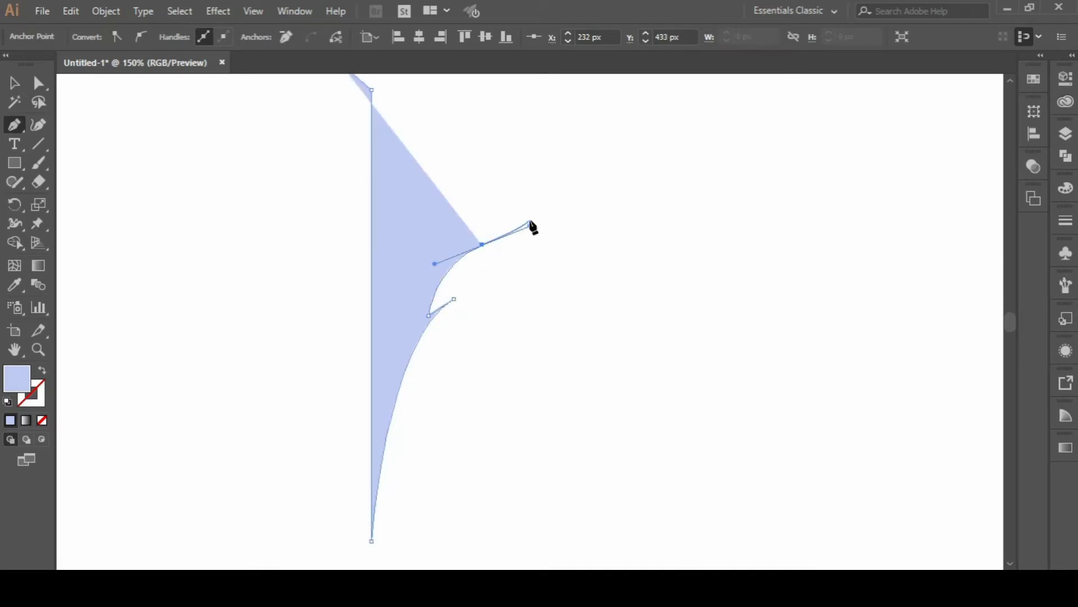
{"action": "scroll", "coordinate": [520, 212], "scroll_direction": "up", "scroll_amount": 1}
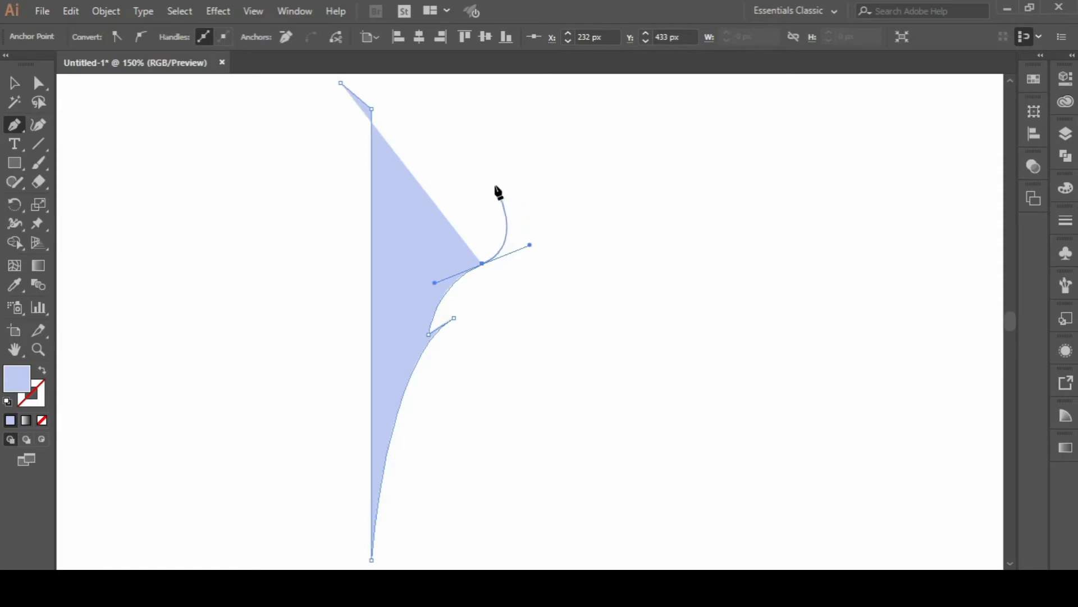
{"action": "left_click_drag", "start_coordinate": [484, 185], "coordinate": [471, 179]}
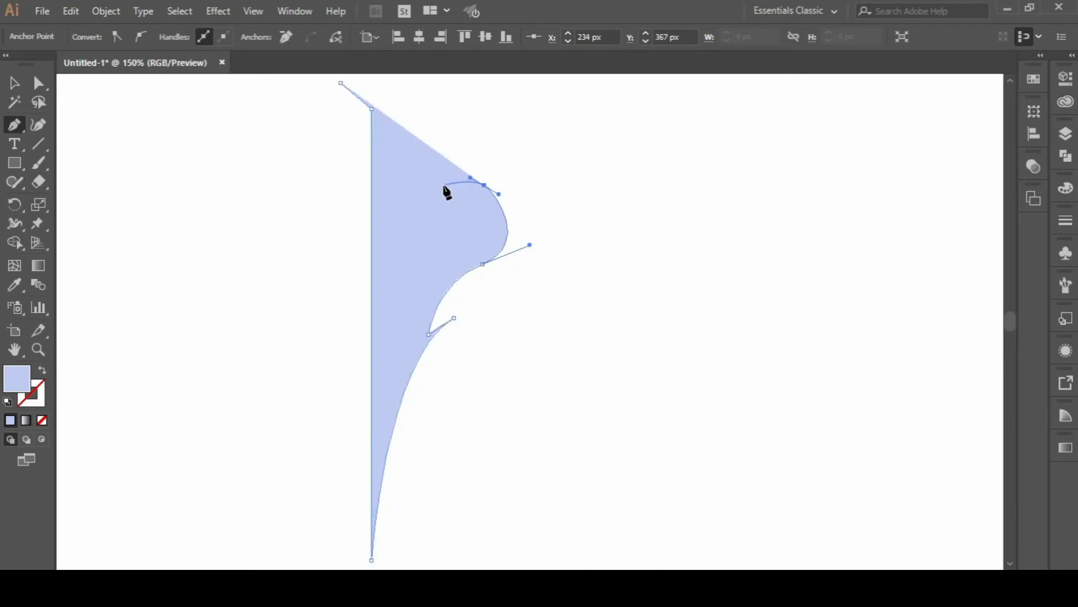
{"action": "left_click_drag", "start_coordinate": [443, 185], "coordinate": [471, 179]}
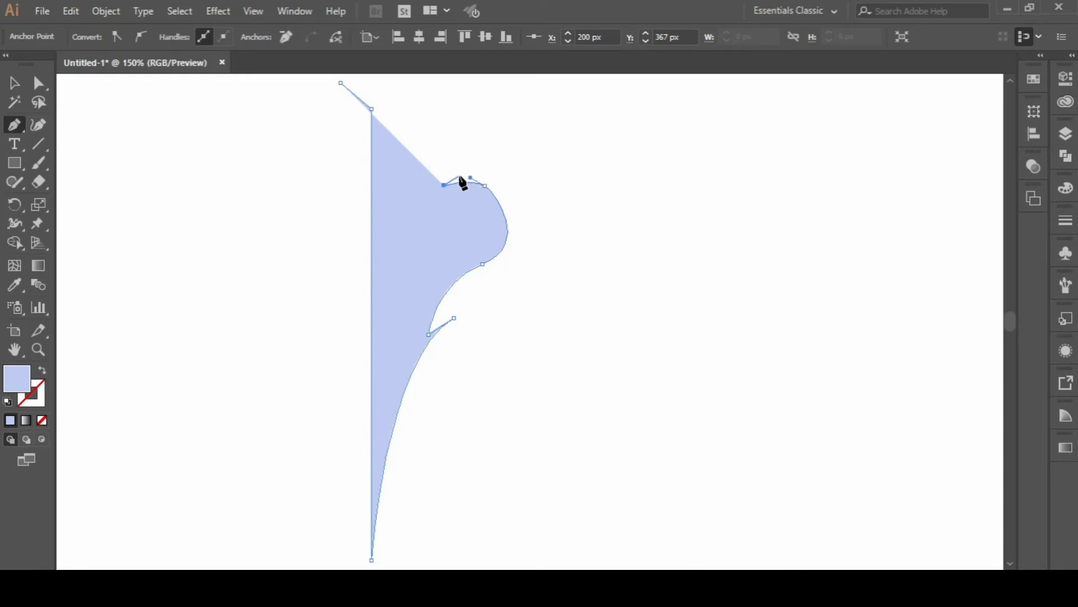
Step: Draw curved anchors over the bird's crest and down the back of its neck
{"action": "scroll", "coordinate": [461, 184], "scroll_direction": "up", "scroll_amount": 2}
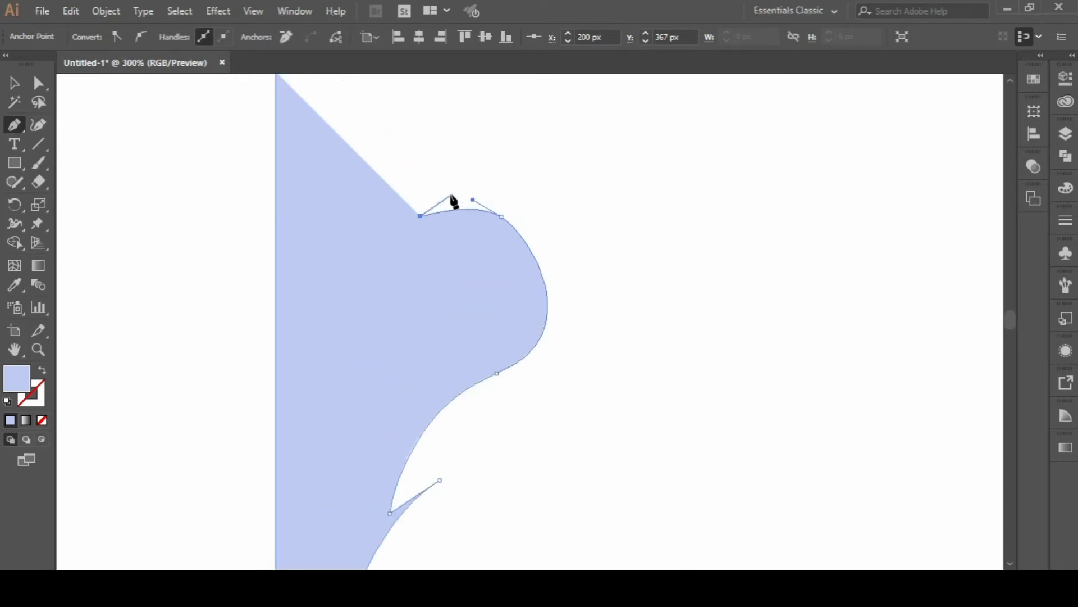
{"action": "left_click", "coordinate": [451, 198]}
{"action": "left_click_drag", "start_coordinate": [474, 196], "coordinate": [478, 193]}
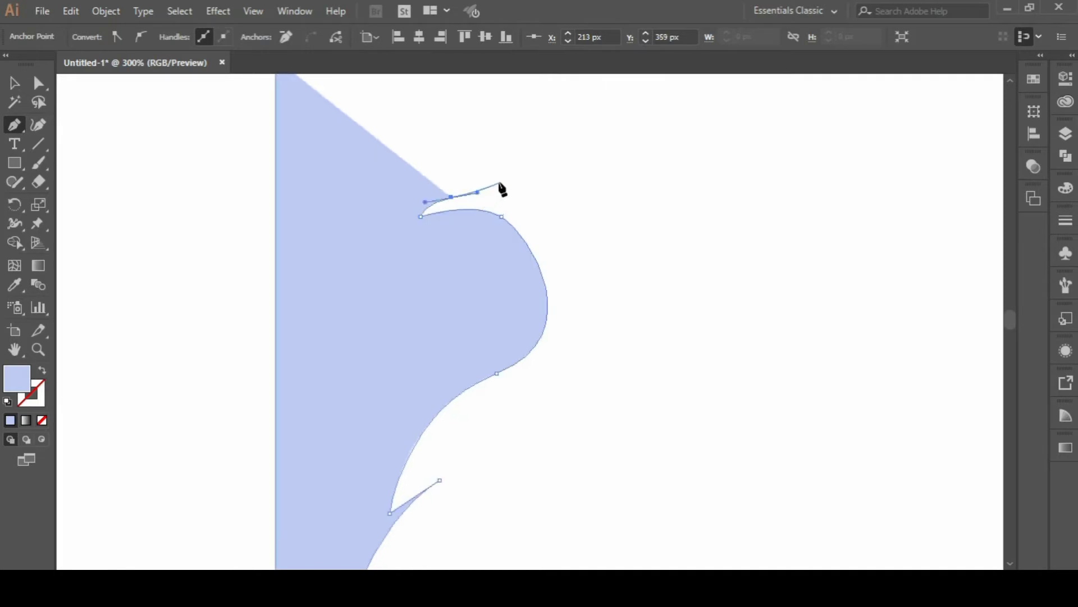
{"action": "left_click", "coordinate": [503, 176]}
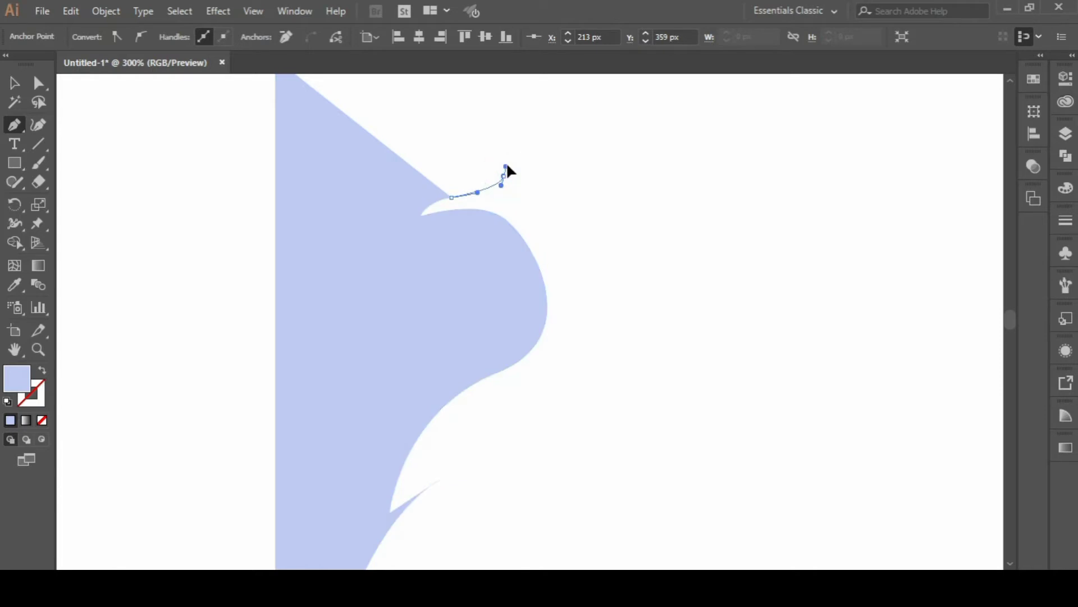
{"action": "left_click_drag", "start_coordinate": [508, 167], "coordinate": [508, 167]}
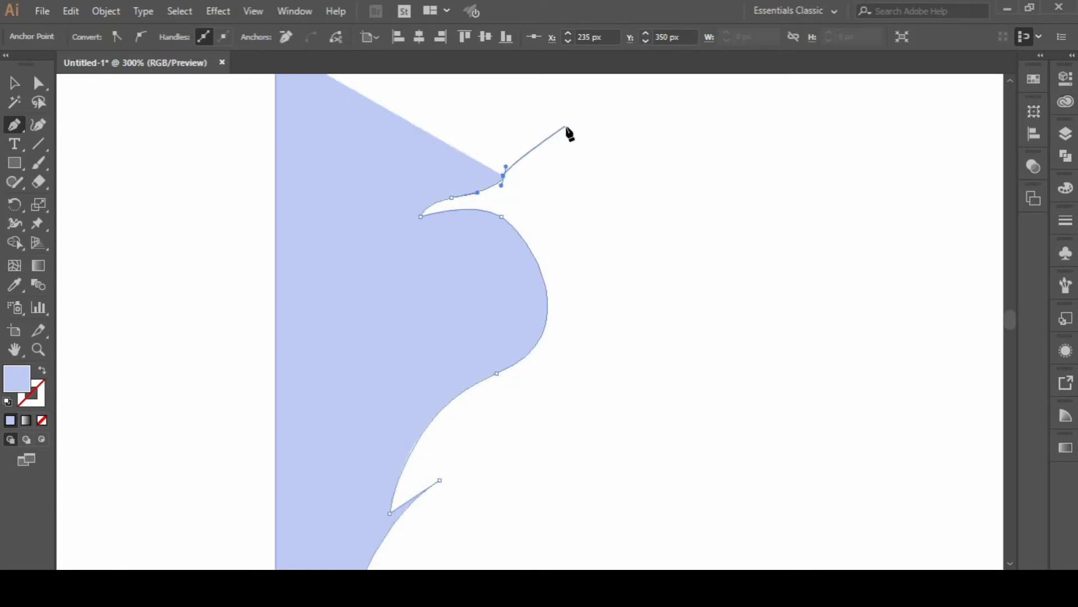
{"action": "left_click_drag", "start_coordinate": [567, 122], "coordinate": [610, 130]}
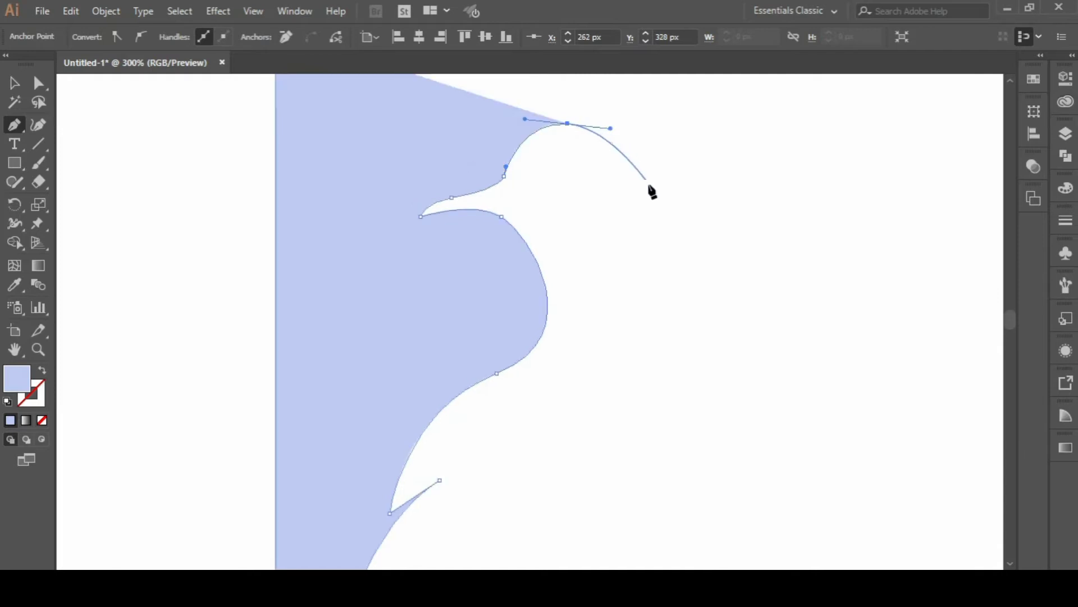
{"action": "left_click_drag", "start_coordinate": [677, 308], "coordinate": [685, 427]}
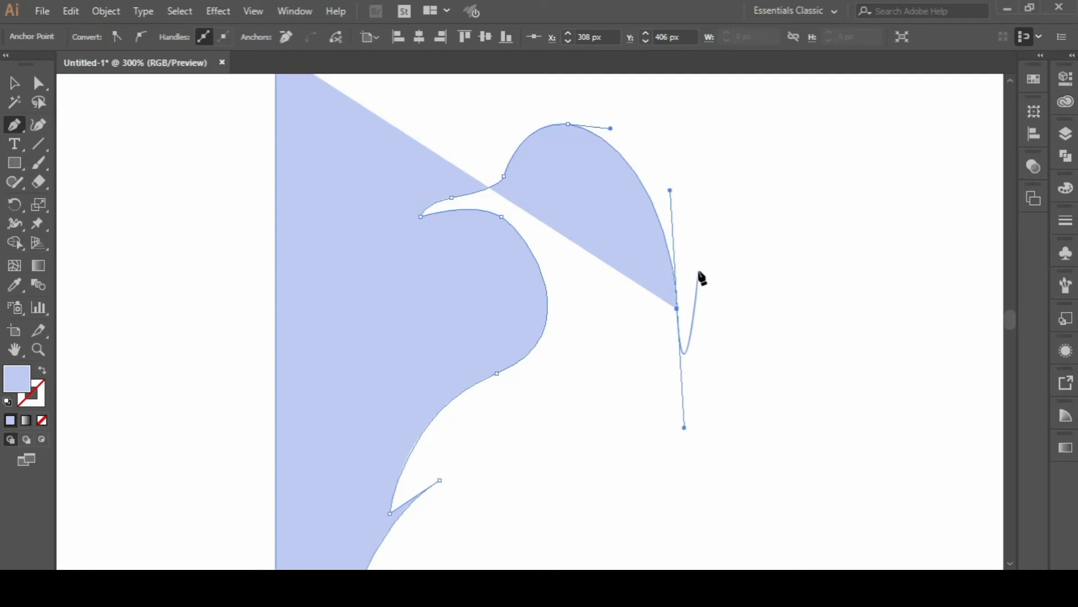
{"action": "left_click_drag", "start_coordinate": [699, 269], "coordinate": [681, 226]}
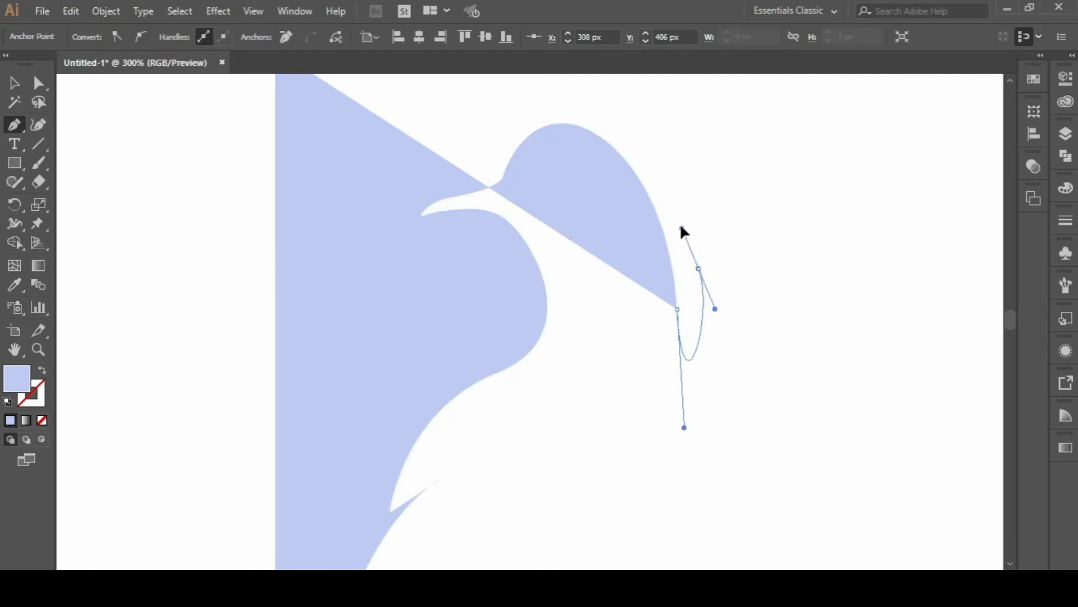
{"action": "left_click_drag", "start_coordinate": [681, 227], "coordinate": [680, 224]}
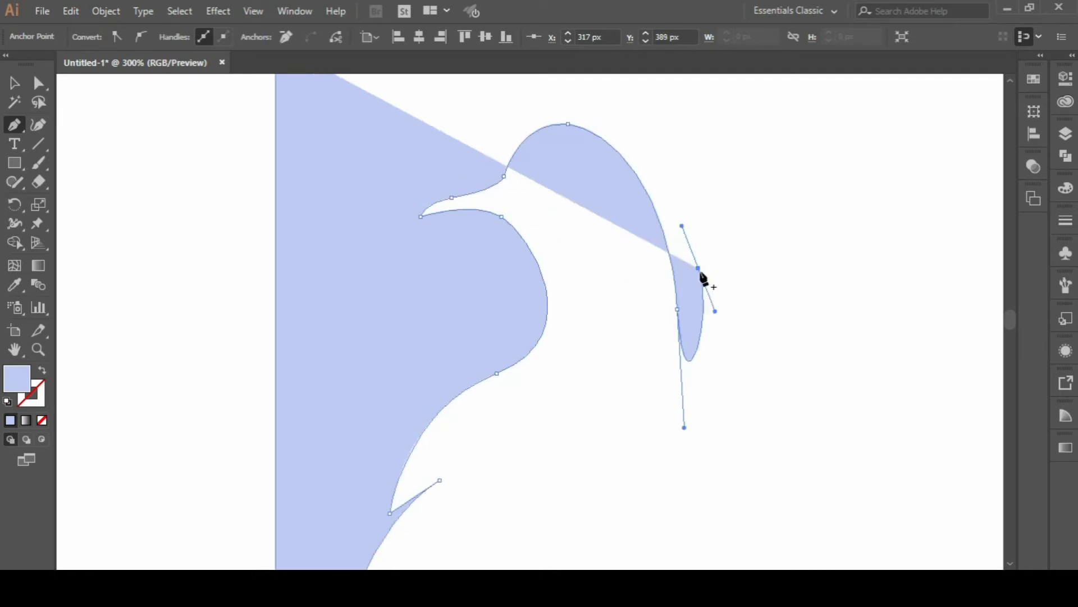
Step: Continue the path into the notch below the head and sweep down to the bottom point
{"action": "scroll", "coordinate": [707, 362], "scroll_direction": "down", "scroll_amount": 2}
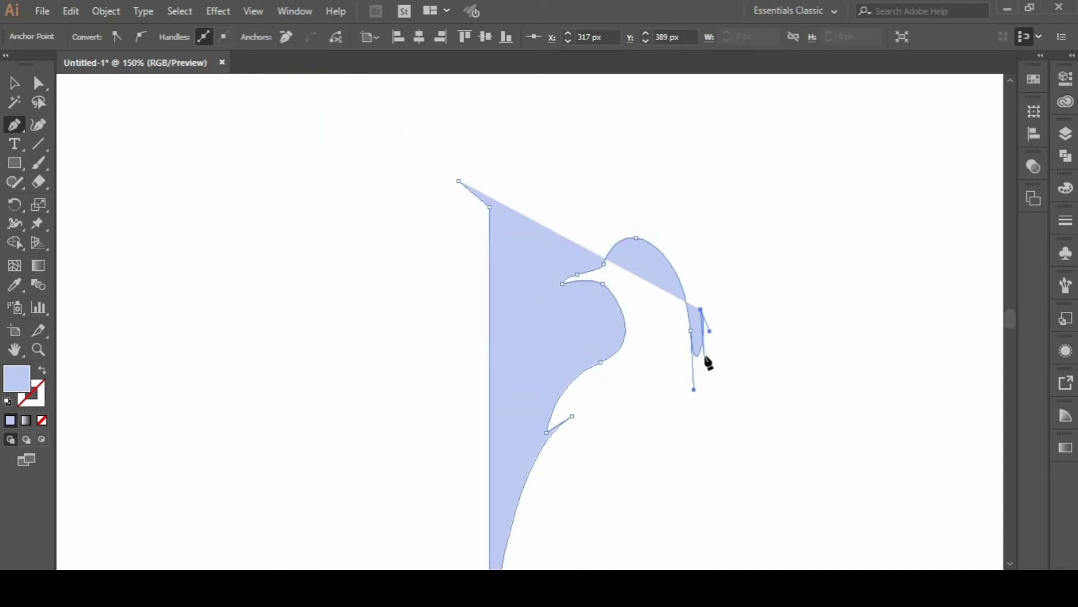
{"action": "scroll", "coordinate": [707, 394], "scroll_direction": "down", "scroll_amount": 3}
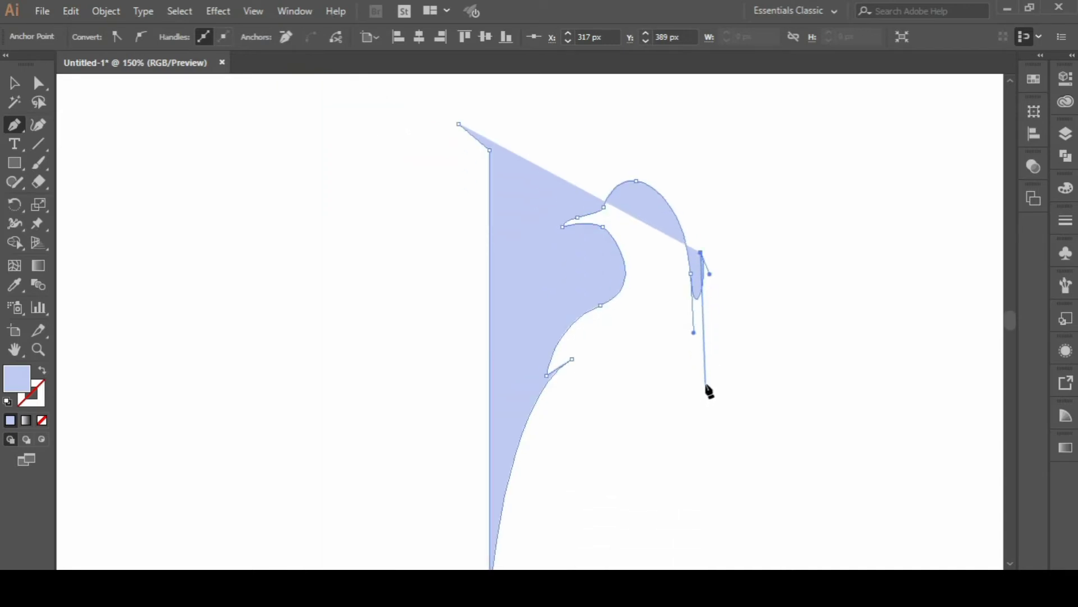
{"action": "left_click_drag", "start_coordinate": [714, 389], "coordinate": [682, 495]}
{"action": "scroll", "coordinate": [683, 497], "scroll_direction": "down", "scroll_amount": 5}
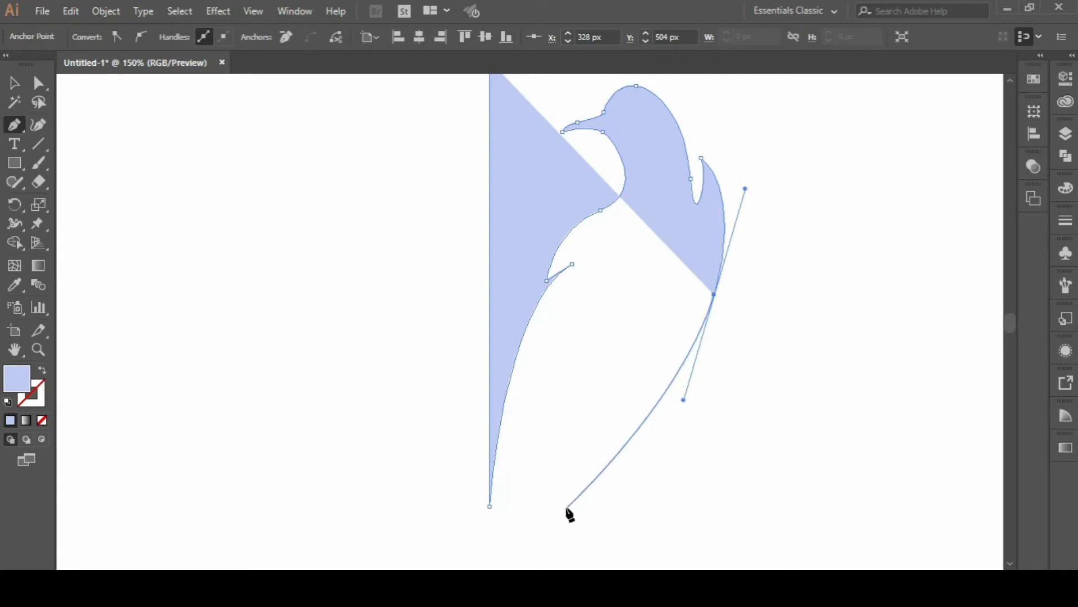
{"action": "left_click_drag", "start_coordinate": [554, 509], "coordinate": [655, 466]}
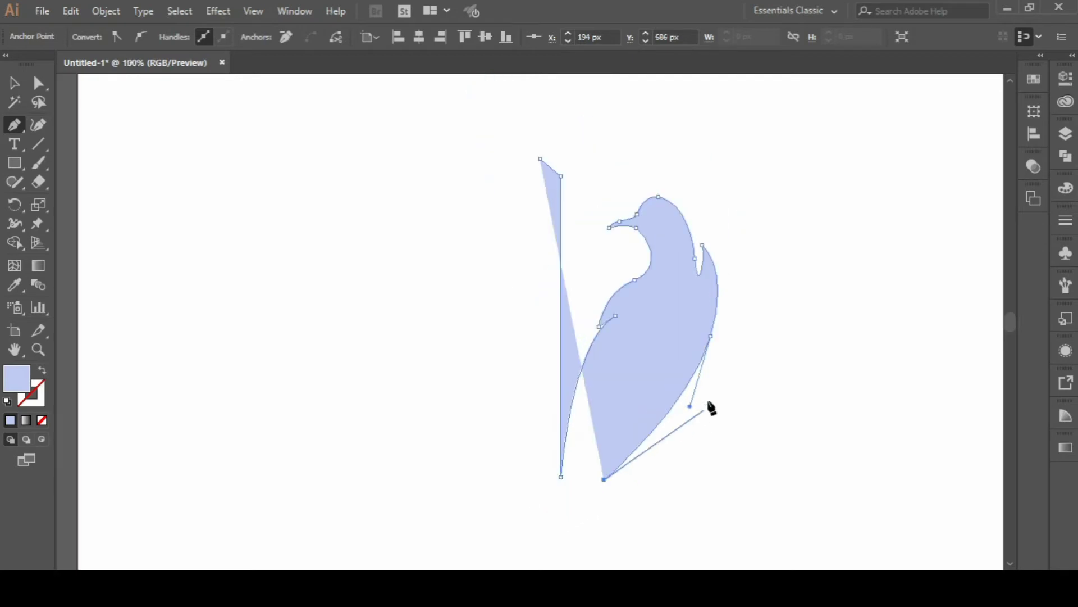
Step: Start the D's outer curve with a long-handled right-edge anchor, undoing a misplaced one
{"action": "scroll", "coordinate": [706, 416], "scroll_direction": "down", "scroll_amount": 1}
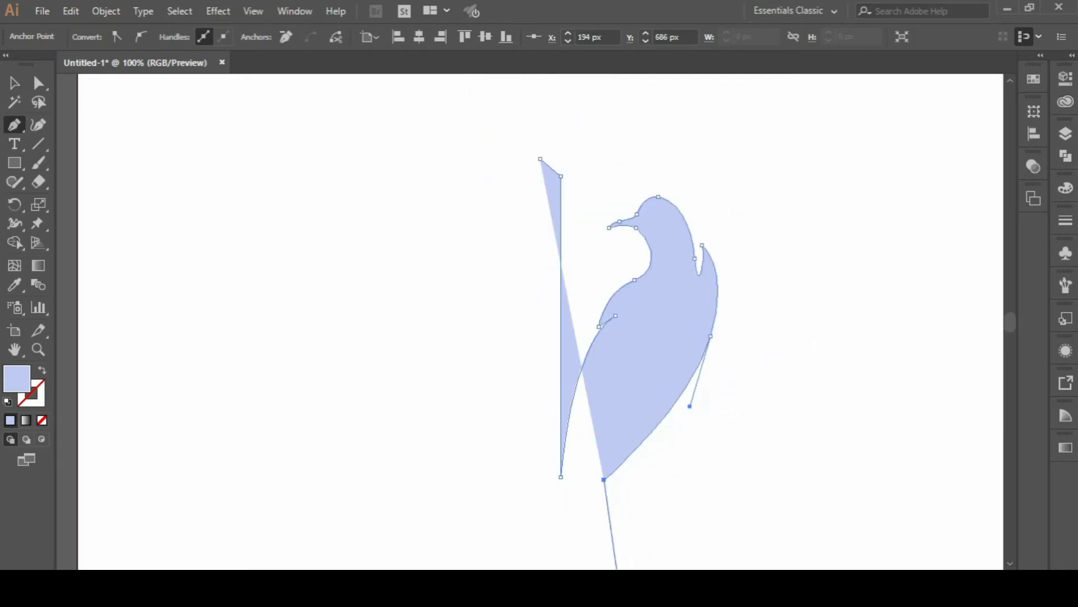
{"action": "scroll", "coordinate": [624, 507], "scroll_direction": "right", "scroll_amount": 5}
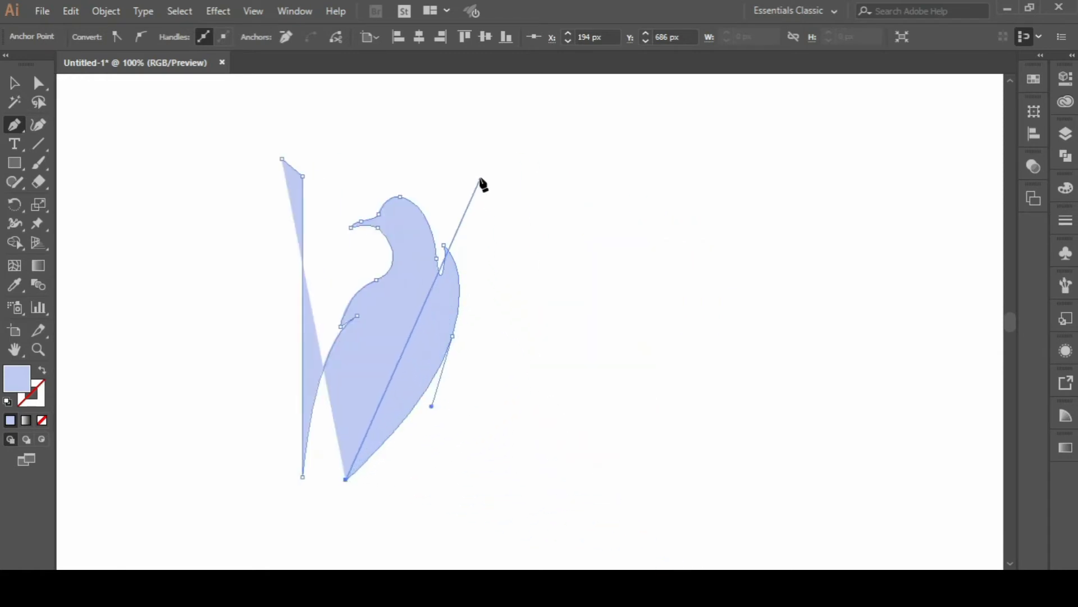
{"action": "left_click_drag", "start_coordinate": [479, 169], "coordinate": [369, 91]}
{"action": "key", "text": "ctrl+z"}
{"action": "mouse_move", "coordinate": [514, 282]}
{"action": "left_mouse_down"}
{"action": "mouse_move", "coordinate": [477, 144]}
{"action": "mouse_move", "coordinate": [494, 133]}
{"action": "left_mouse_up"}
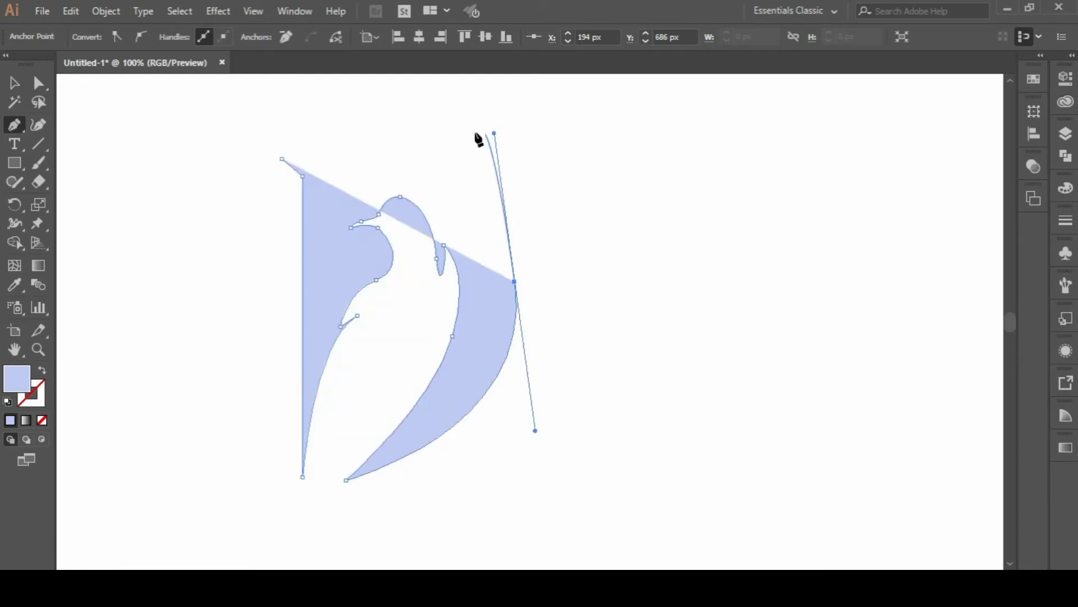
Step: Close the path at its start anchor and round the D's right edge and outer curve
{"action": "left_click", "coordinate": [282, 159]}
{"action": "left_click", "coordinate": [39, 84]}
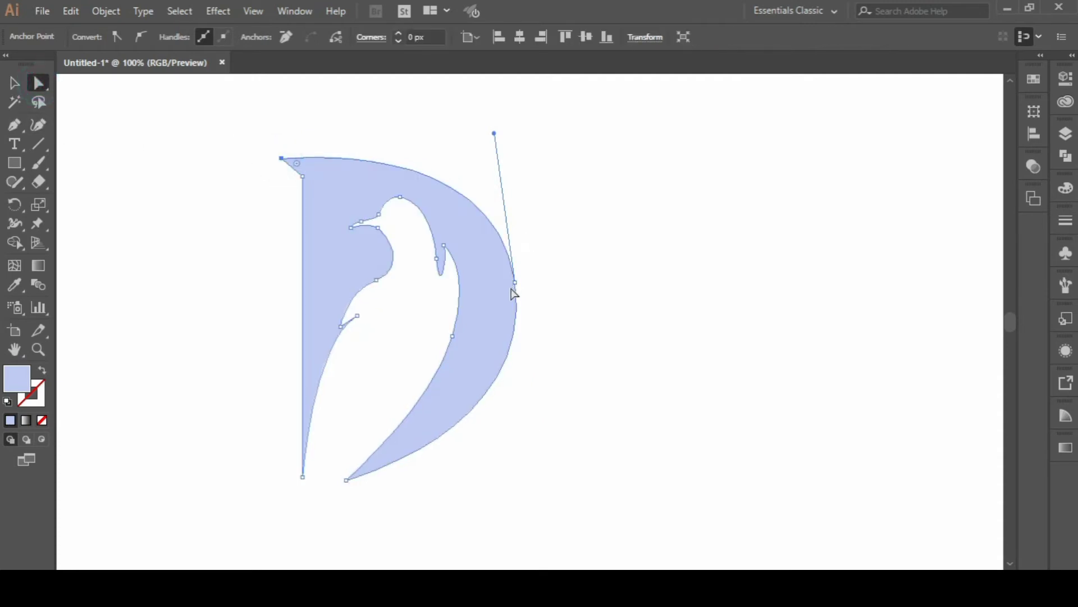
{"action": "left_click_drag", "start_coordinate": [515, 283], "coordinate": [519, 277]}
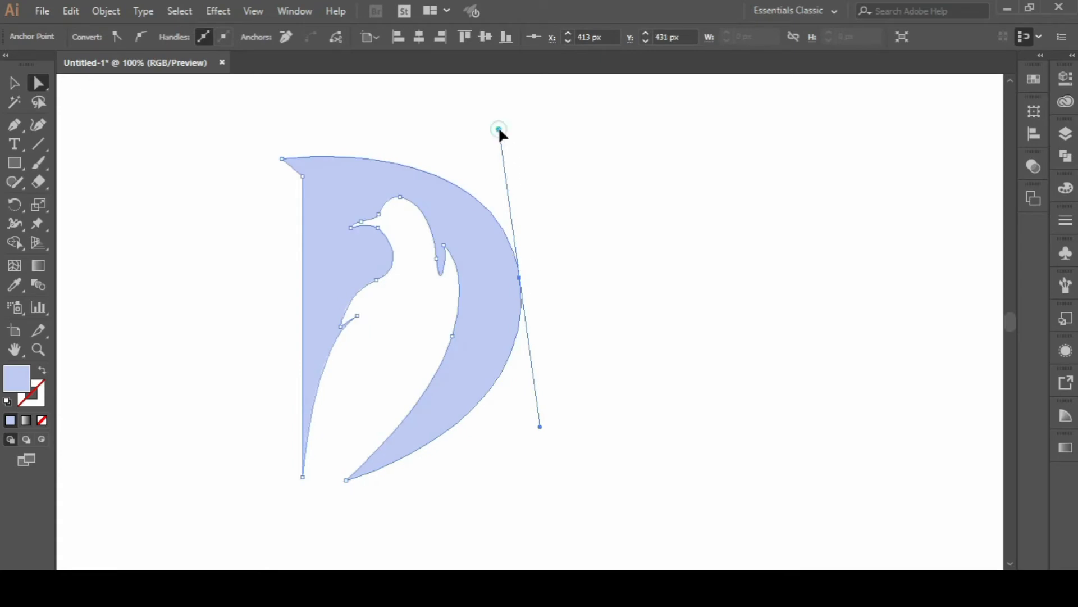
{"action": "left_click_drag", "start_coordinate": [499, 130], "coordinate": [508, 126]}
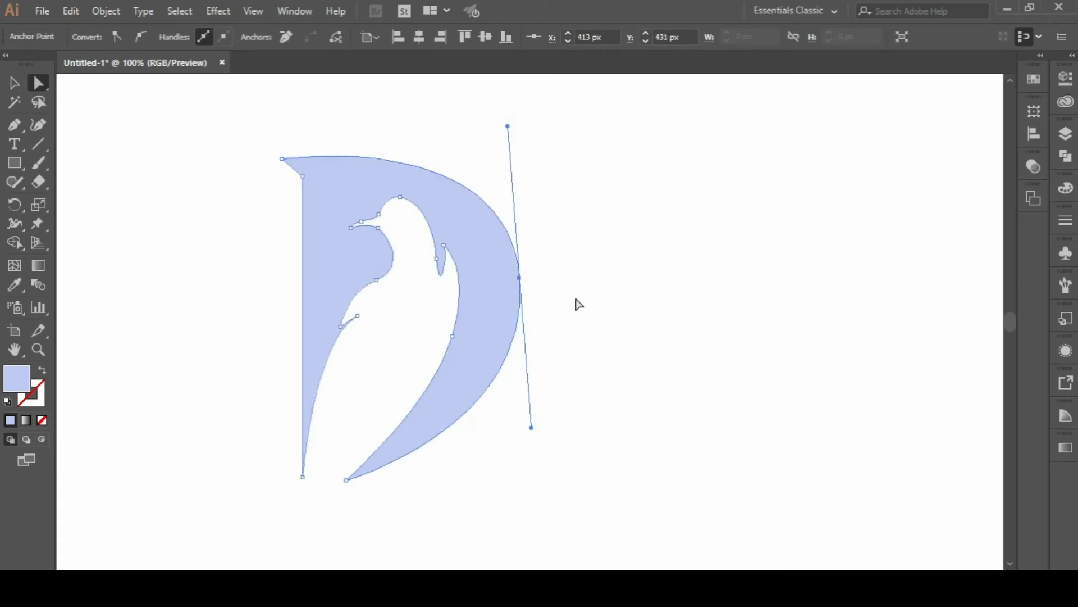
{"action": "left_click", "coordinate": [604, 343]}
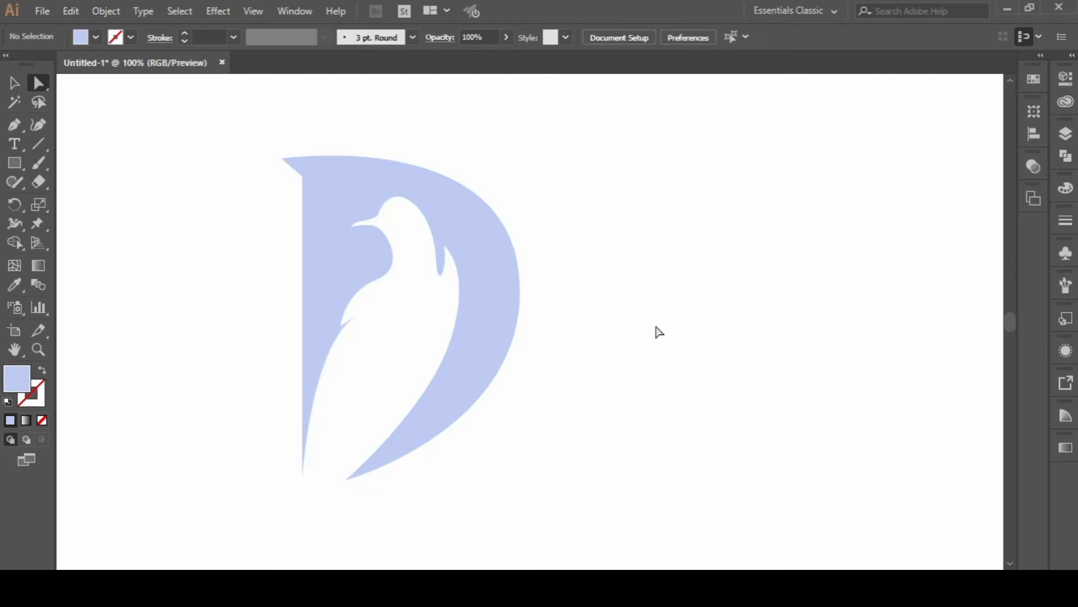
Step: Reshape the D's inner curve and the notch behind the bird's head
{"action": "left_click", "coordinate": [472, 288]}
{"action": "left_click", "coordinate": [452, 336]}
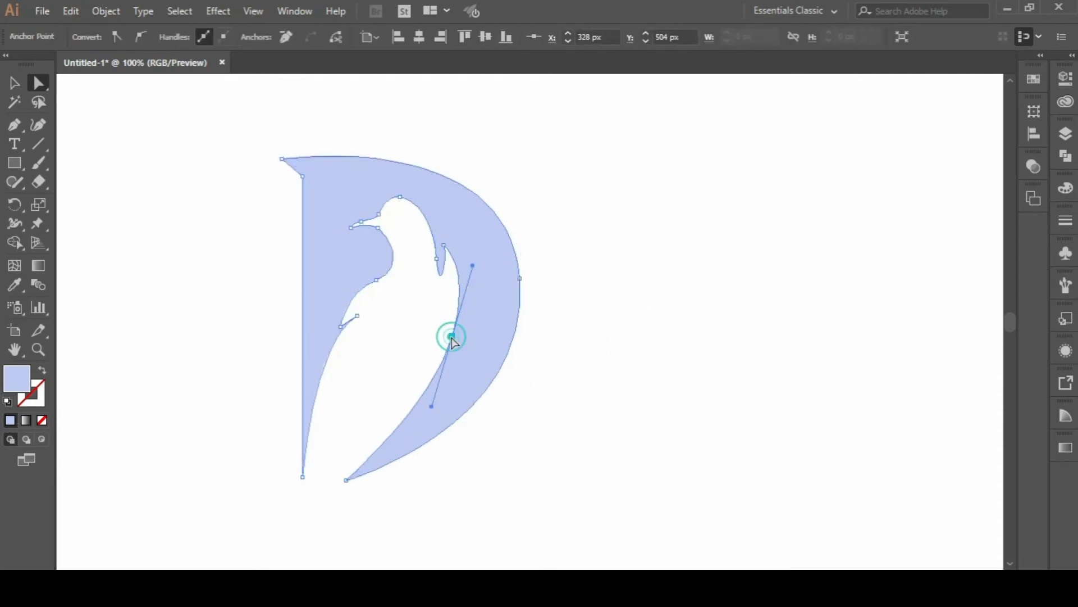
{"action": "left_click_drag", "start_coordinate": [451, 336], "coordinate": [464, 339]}
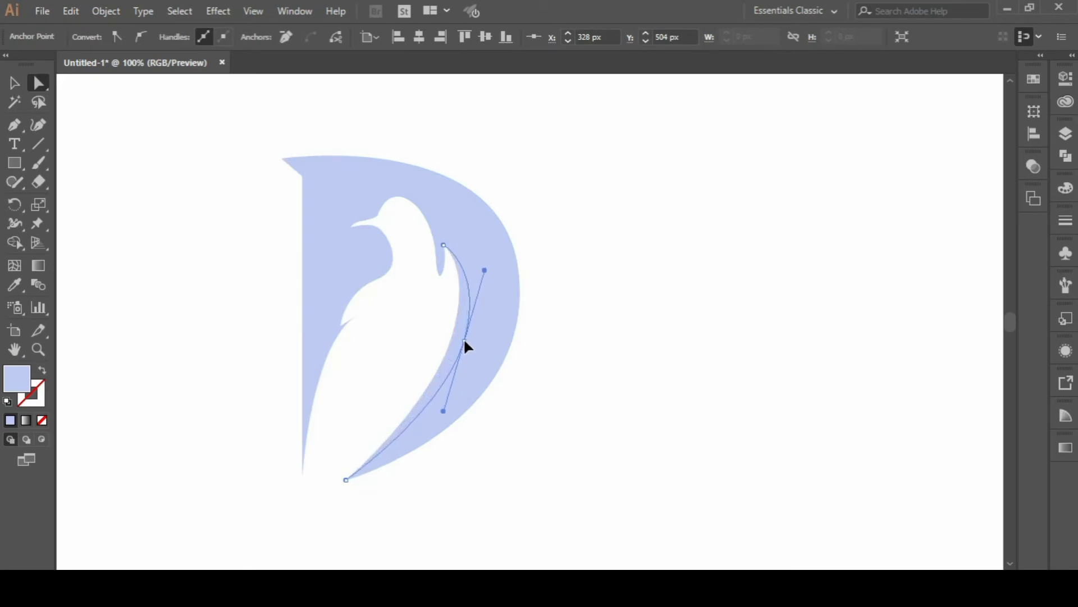
{"action": "left_click", "coordinate": [444, 245]}
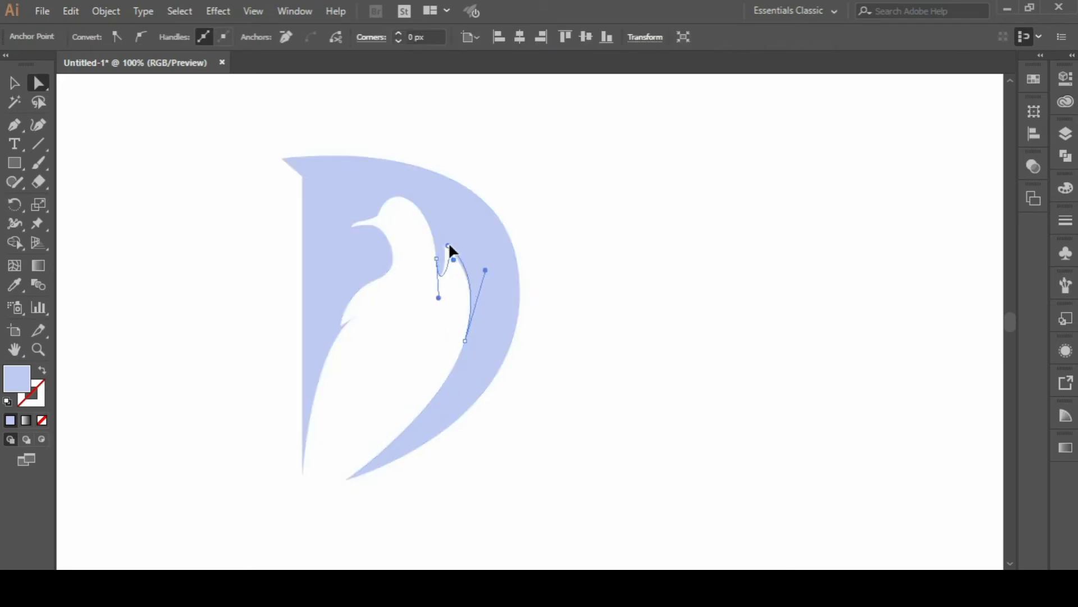
{"action": "left_click_drag", "start_coordinate": [439, 260], "coordinate": [443, 266]}
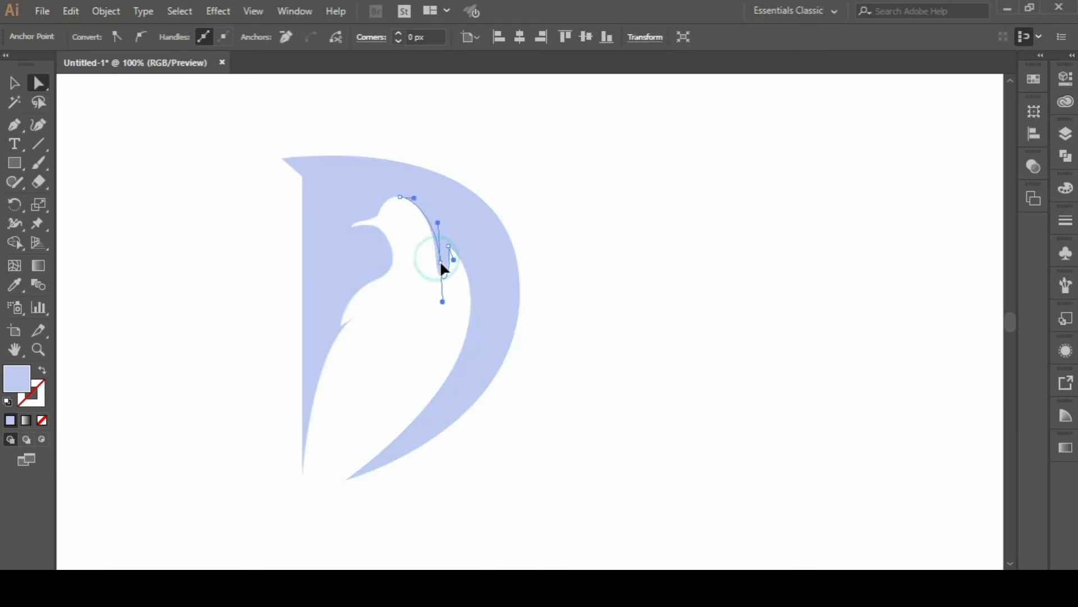
{"action": "left_click", "coordinate": [414, 197]}
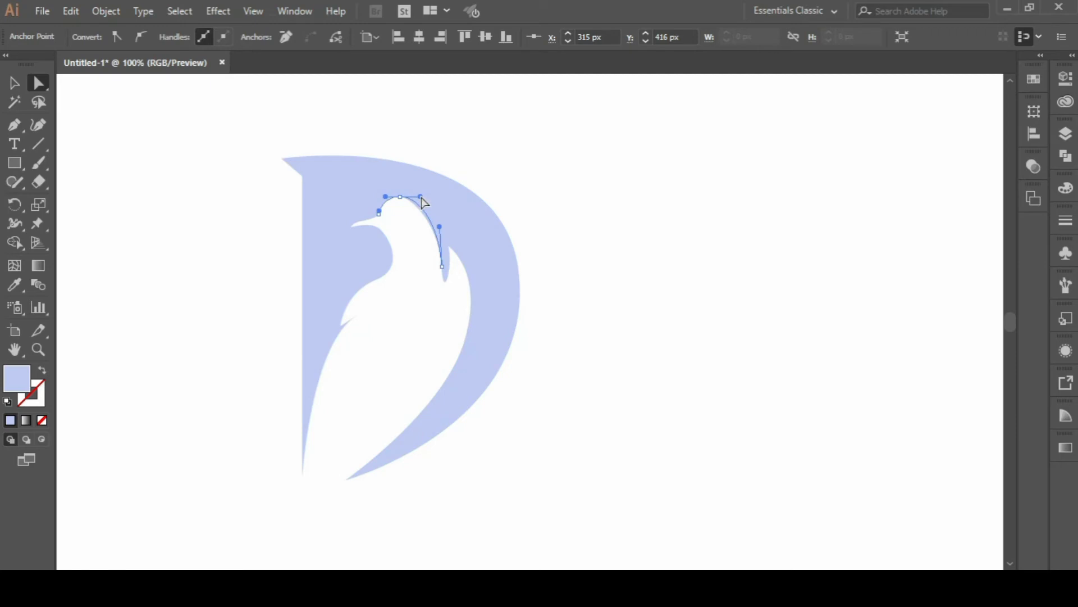
{"action": "left_click", "coordinate": [549, 180]}
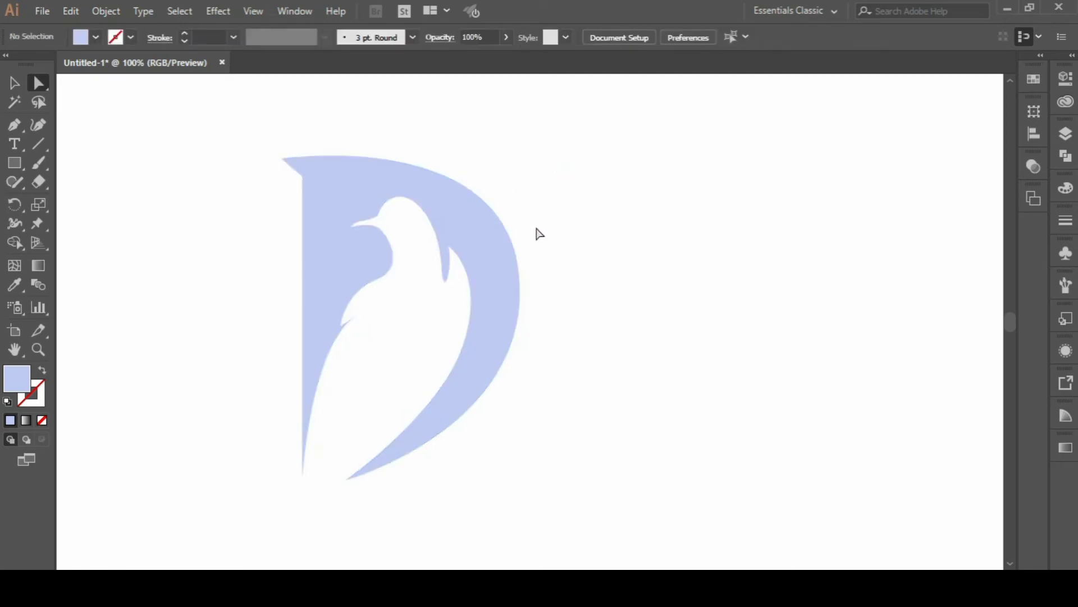
Step: Check the shape with repeated selecting and deselecting, then marquee-select the D's upper points
{"action": "left_click", "coordinate": [354, 182]}
{"action": "left_click", "coordinate": [221, 166]}
{"action": "left_click", "coordinate": [314, 172]}
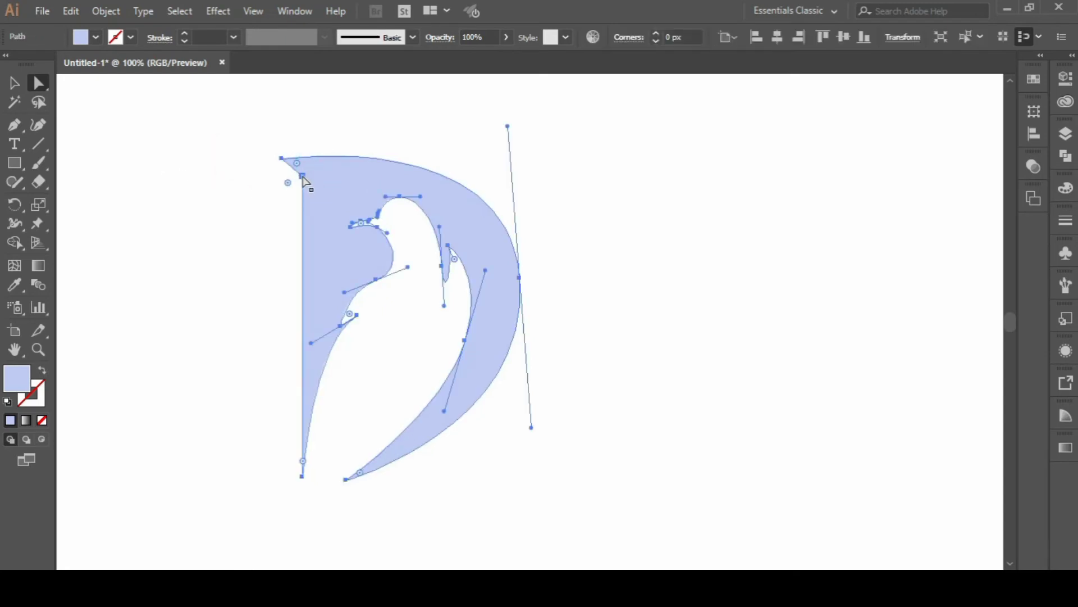
{"action": "left_click", "coordinate": [302, 175]}
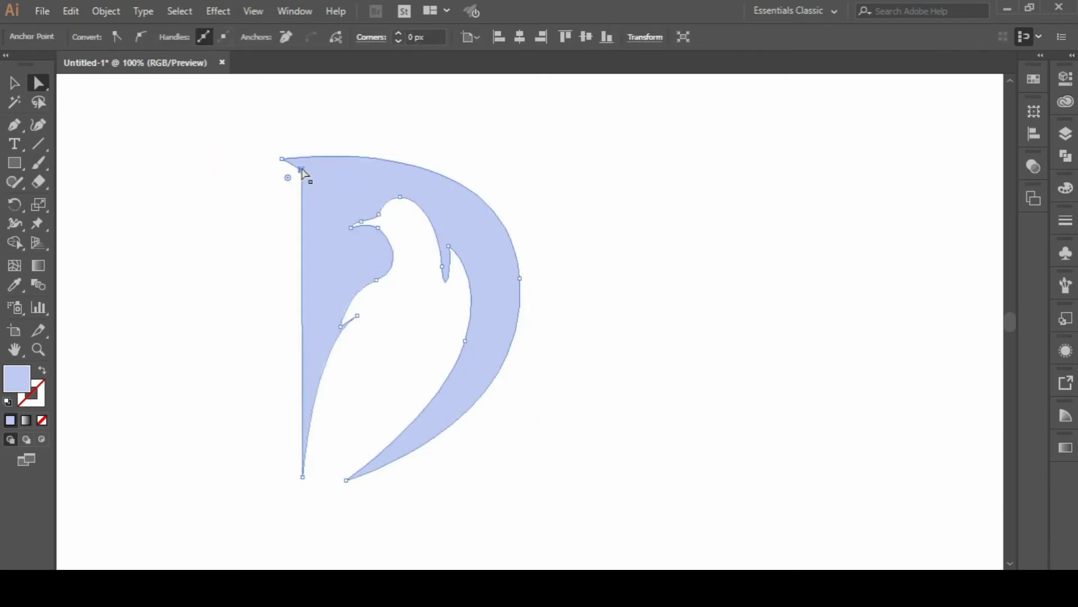
{"action": "left_click", "coordinate": [356, 127]}
{"action": "left_click_drag", "start_coordinate": [243, 133], "coordinate": [439, 270]}
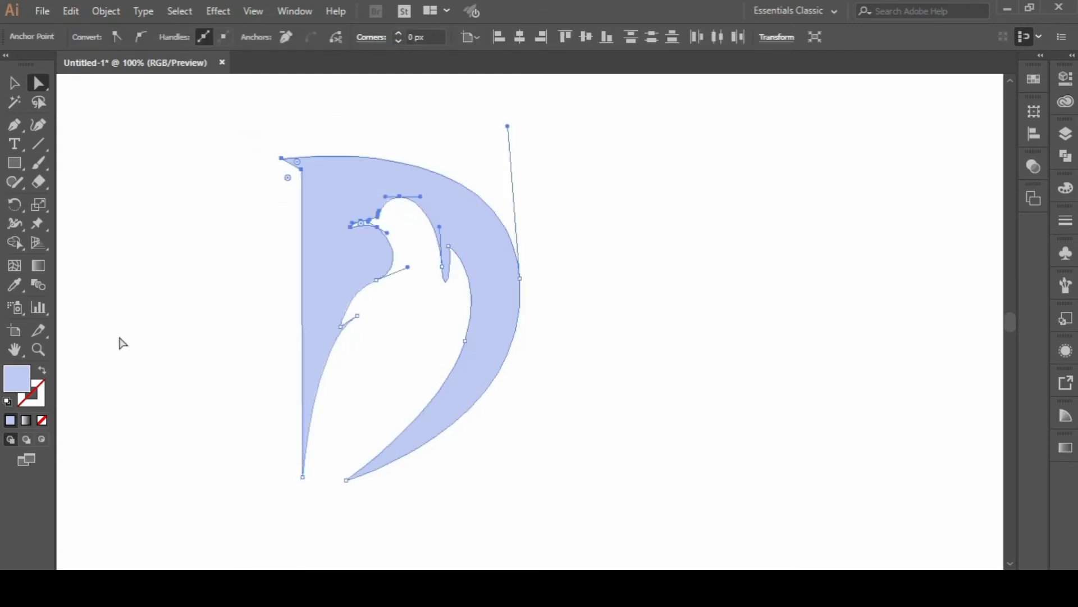
Step: Change the logo's fill to grey #8a8f9e
{"action": "double_click", "coordinate": [17, 379]}
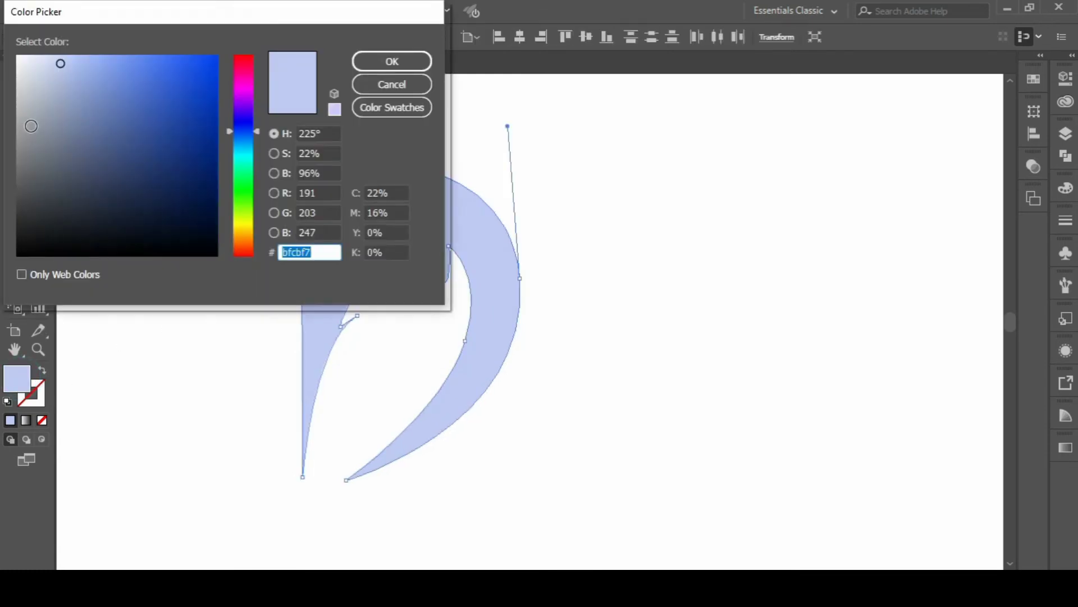
{"action": "type", "text": "8a8f9e"}
{"action": "left_click", "coordinate": [393, 61]}
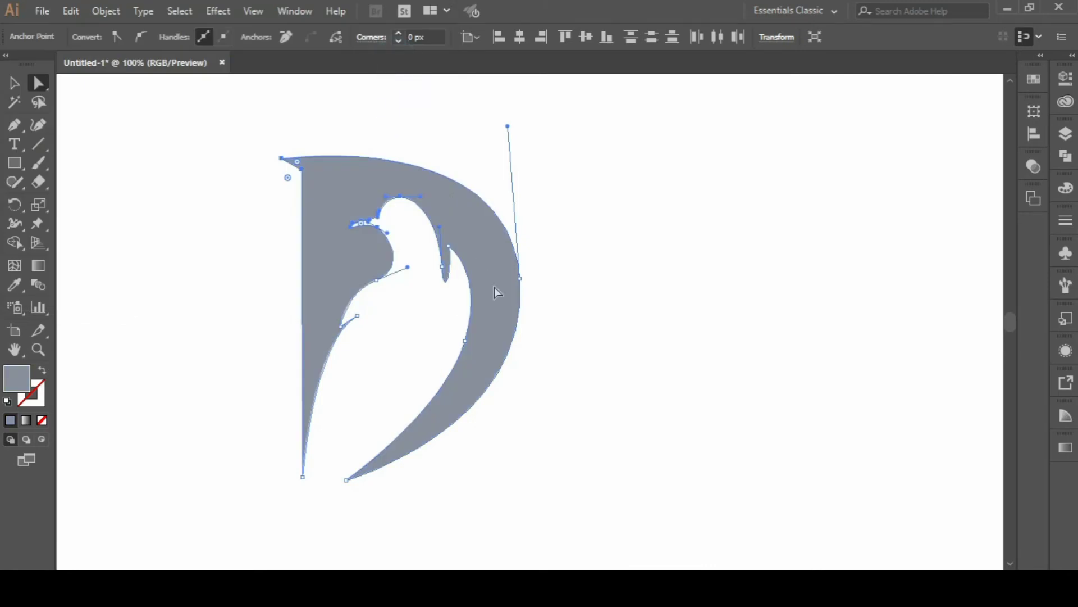
Step: Move the bird-D shape to the right with the Selection tool
{"action": "scroll", "coordinate": [427, 303], "scroll_direction": "left", "scroll_amount": 5}
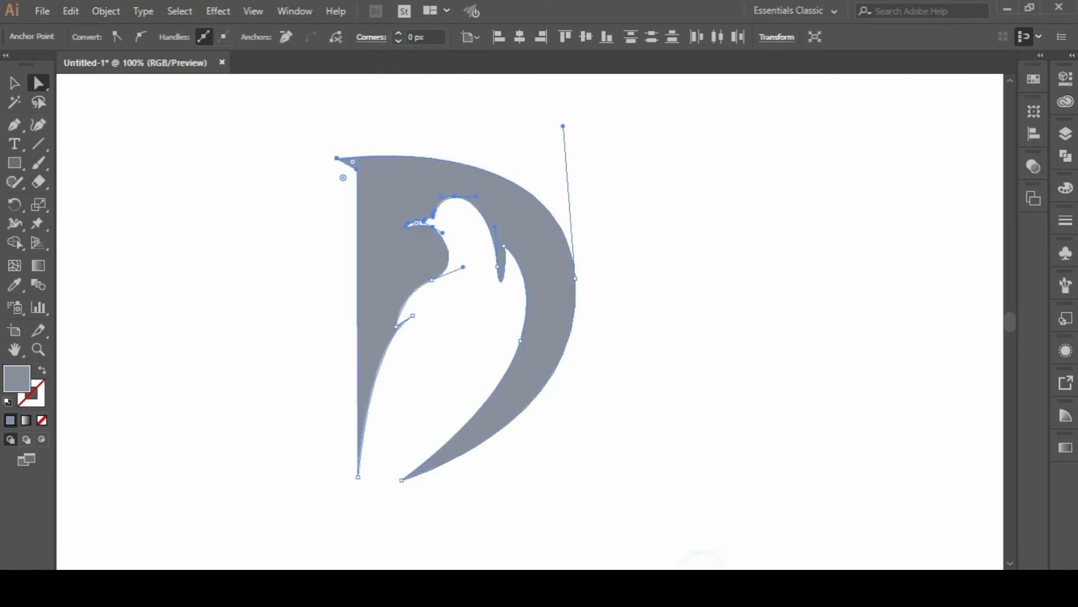
{"action": "left_click", "coordinate": [643, 346]}
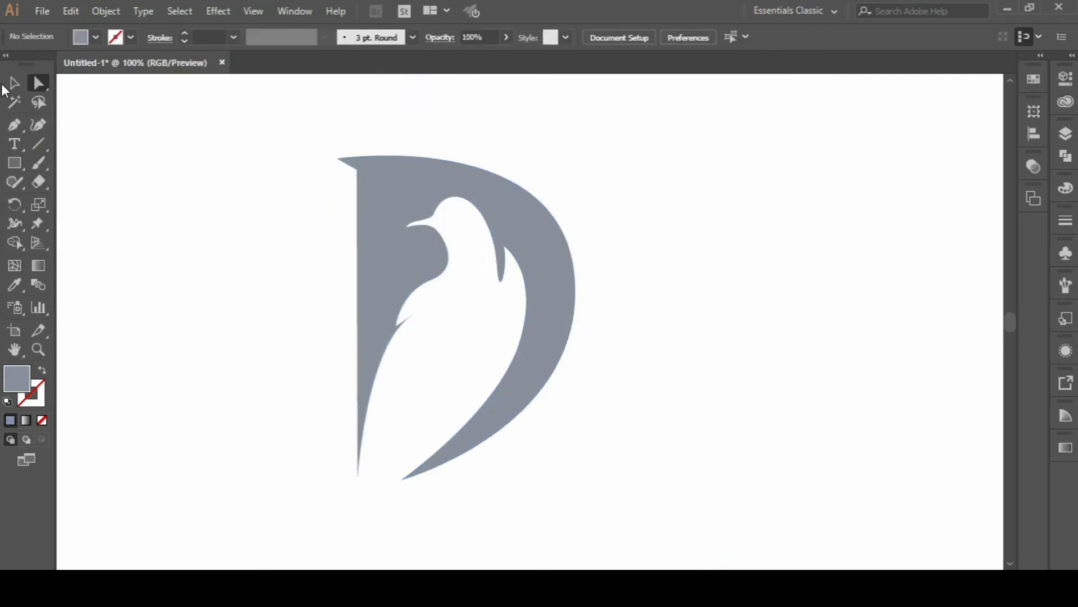
{"action": "left_click", "coordinate": [15, 82]}
{"action": "left_click_drag", "start_coordinate": [386, 168], "coordinate": [485, 169]}
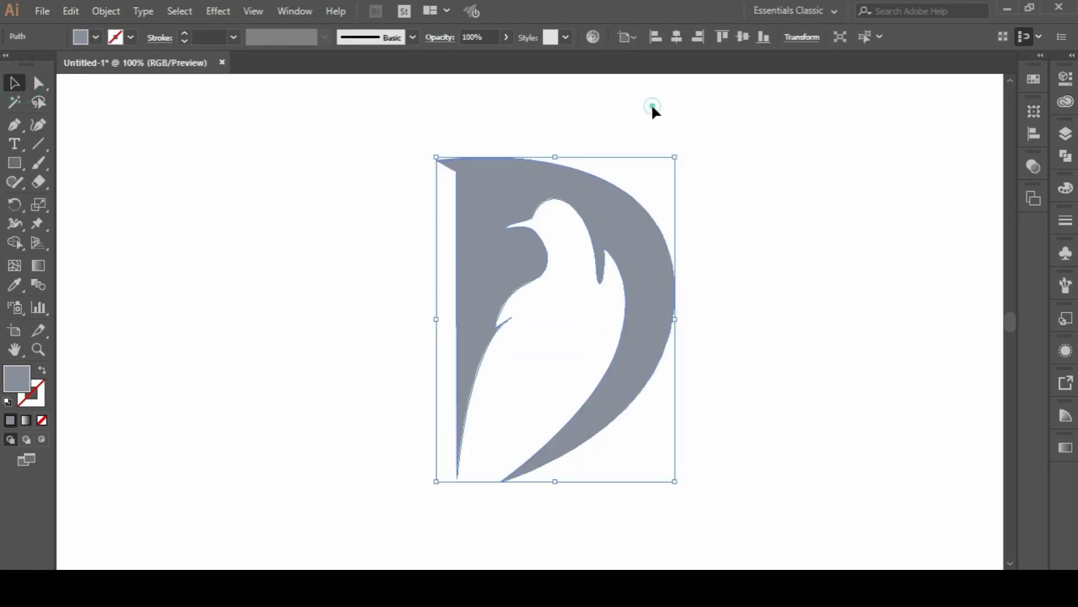
{"action": "left_click", "coordinate": [652, 106]}
Step: Reshape the D's upper outer curve by dragging the right-edge anchor's handle
{"action": "key", "text": "a"}
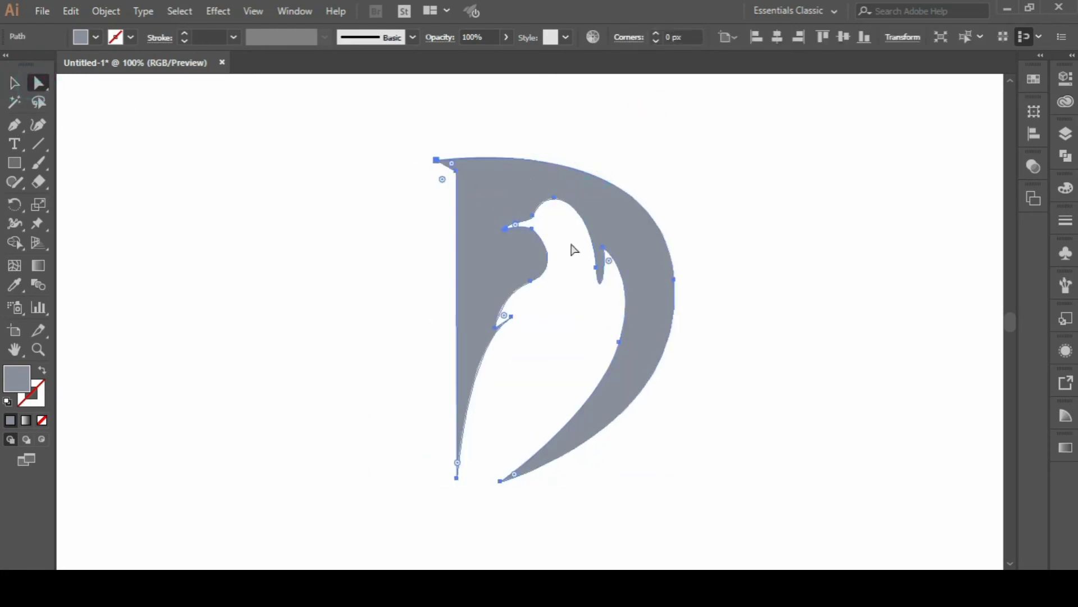
{"action": "left_click", "coordinate": [675, 279]}
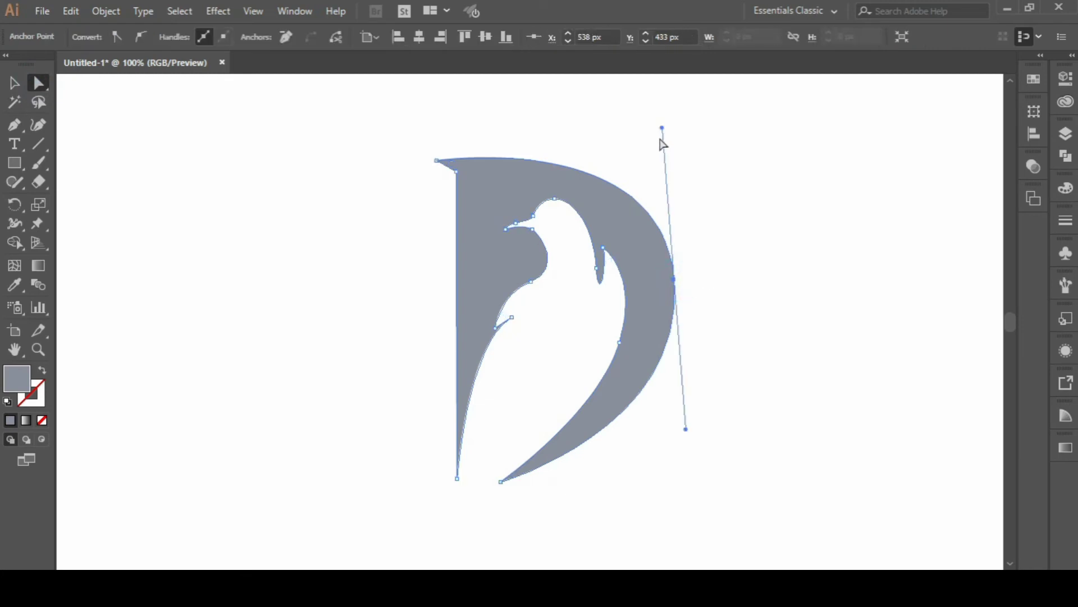
{"action": "left_click_drag", "start_coordinate": [663, 128], "coordinate": [669, 111]}
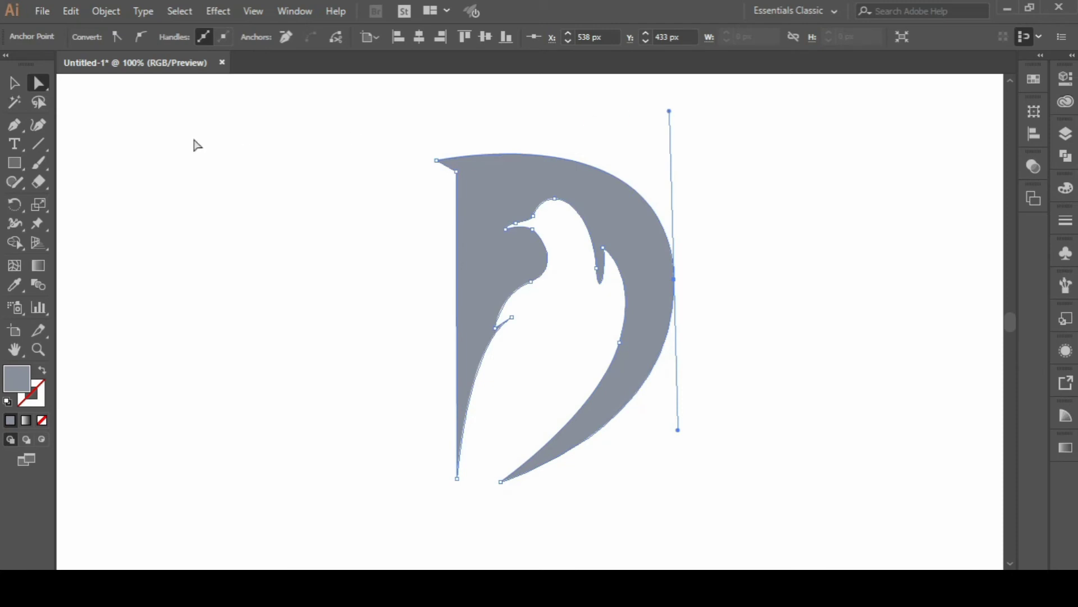
{"action": "left_click", "coordinate": [226, 153]}
Step: Scale the logo down slightly and move it toward the canvas middle
{"action": "left_click", "coordinate": [476, 193]}
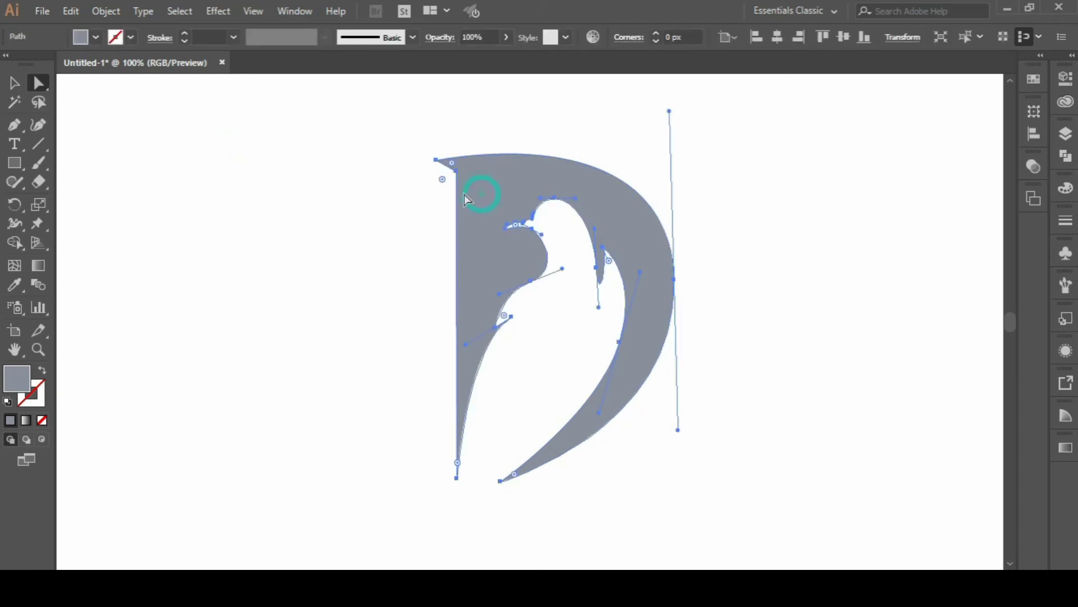
{"action": "left_click", "coordinate": [16, 84]}
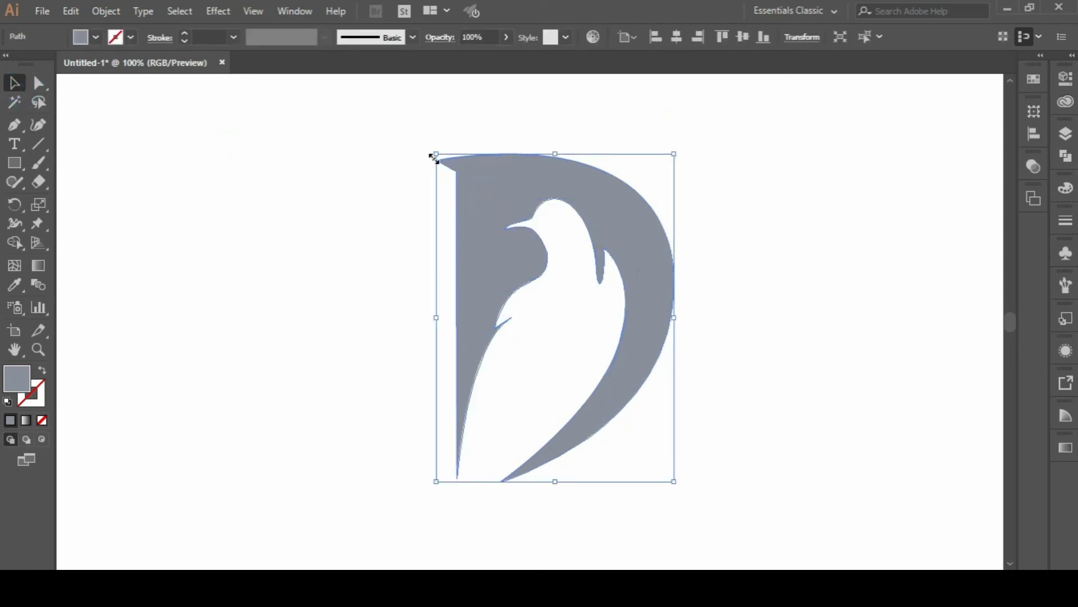
{"action": "left_click_drag", "start_coordinate": [437, 153], "coordinate": [471, 200]}
{"action": "left_click", "coordinate": [706, 264]}
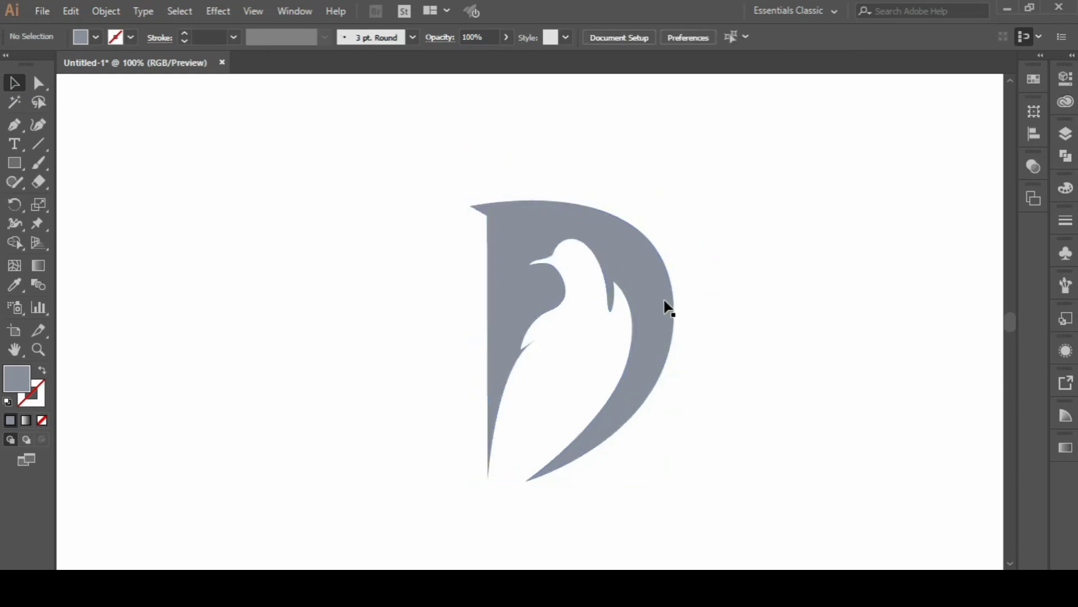
{"action": "left_click_drag", "start_coordinate": [667, 303], "coordinate": [646, 297]}
{"action": "left_click", "coordinate": [714, 279]}
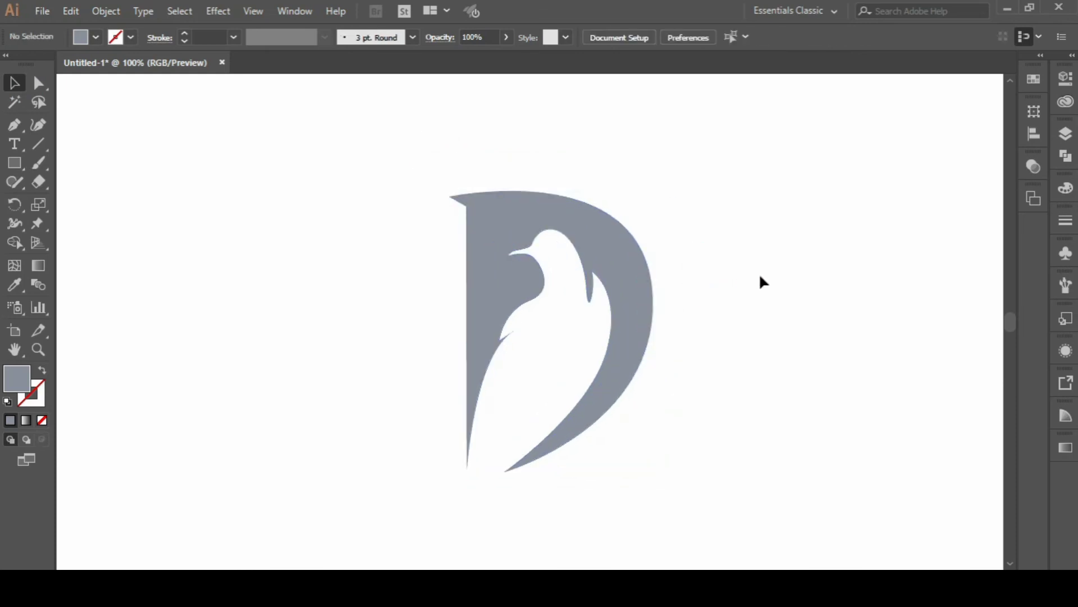
Step: Draw a small closed three-point eye shape on the bird's head
{"action": "left_click", "coordinate": [14, 124]}
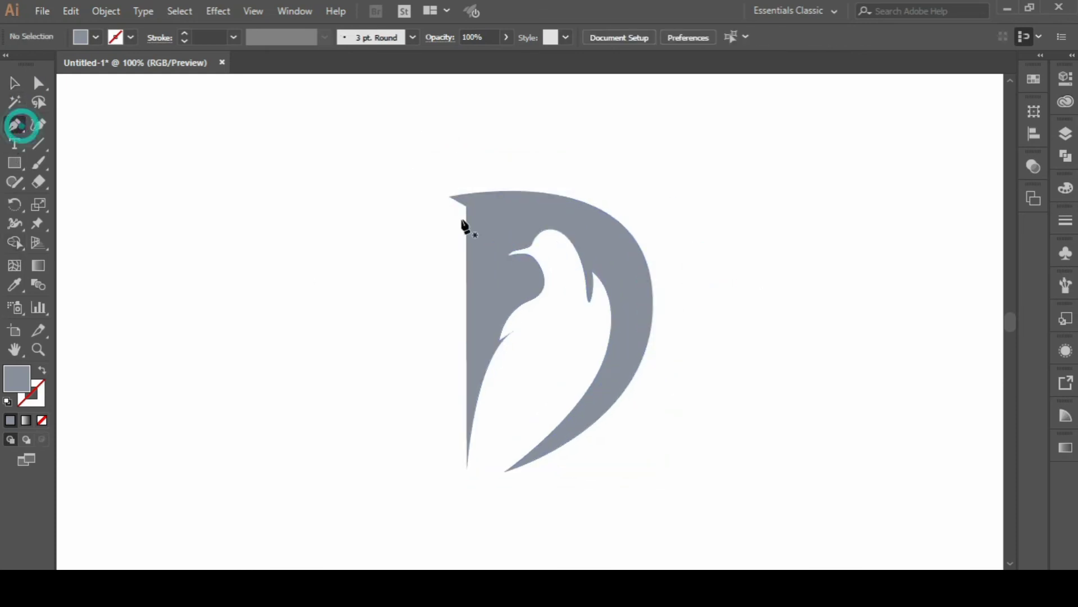
{"action": "scroll", "coordinate": [554, 253], "scroll_direction": "up", "scroll_amount": 3, "text": "alt"}
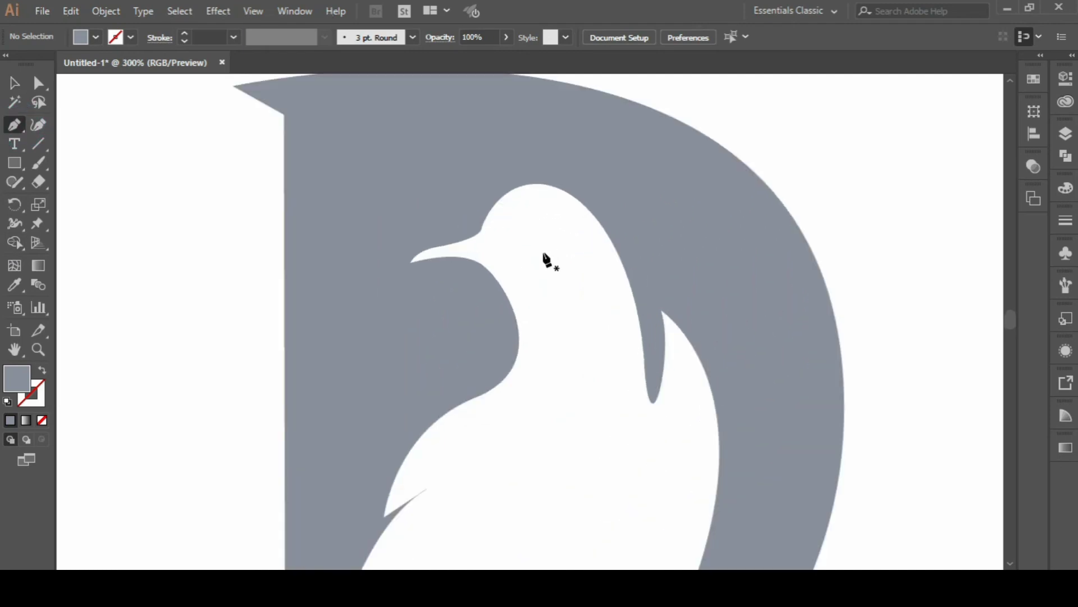
{"action": "left_click", "coordinate": [516, 222]}
{"action": "scroll", "coordinate": [543, 229], "scroll_direction": "up", "scroll_amount": 2, "text": "alt"}
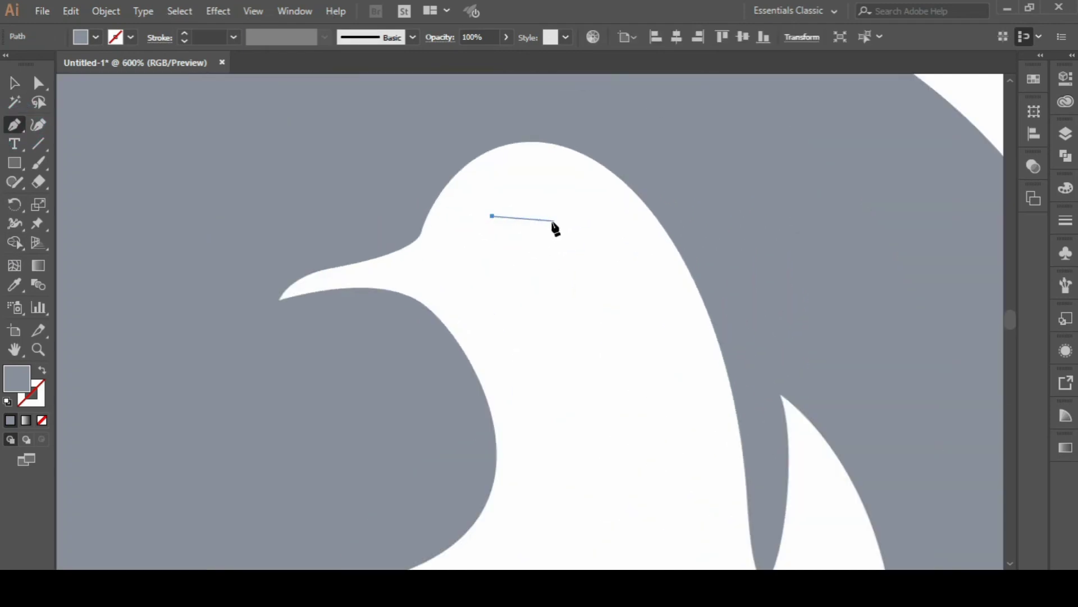
{"action": "left_click", "coordinate": [553, 220]}
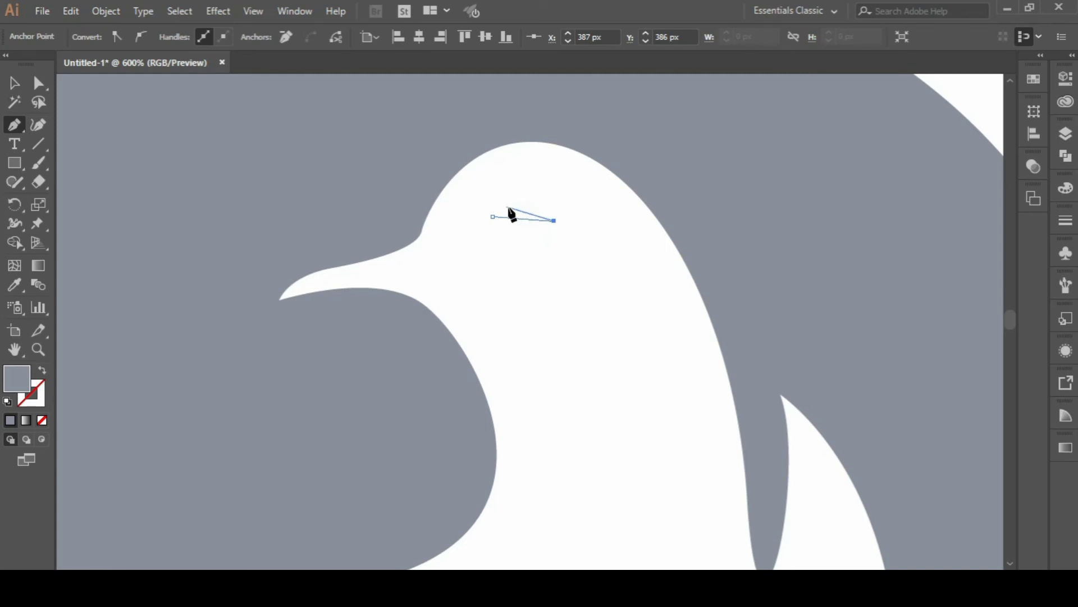
{"action": "left_click", "coordinate": [516, 203]}
{"action": "left_click", "coordinate": [492, 216]}
{"action": "left_click", "coordinate": [227, 197], "text": "ctrl"}
Step: Curve the eye's lower edge by dragging its right anchor with Direct Selection
{"action": "left_click", "coordinate": [38, 83]}
{"action": "left_click", "coordinate": [576, 231]}
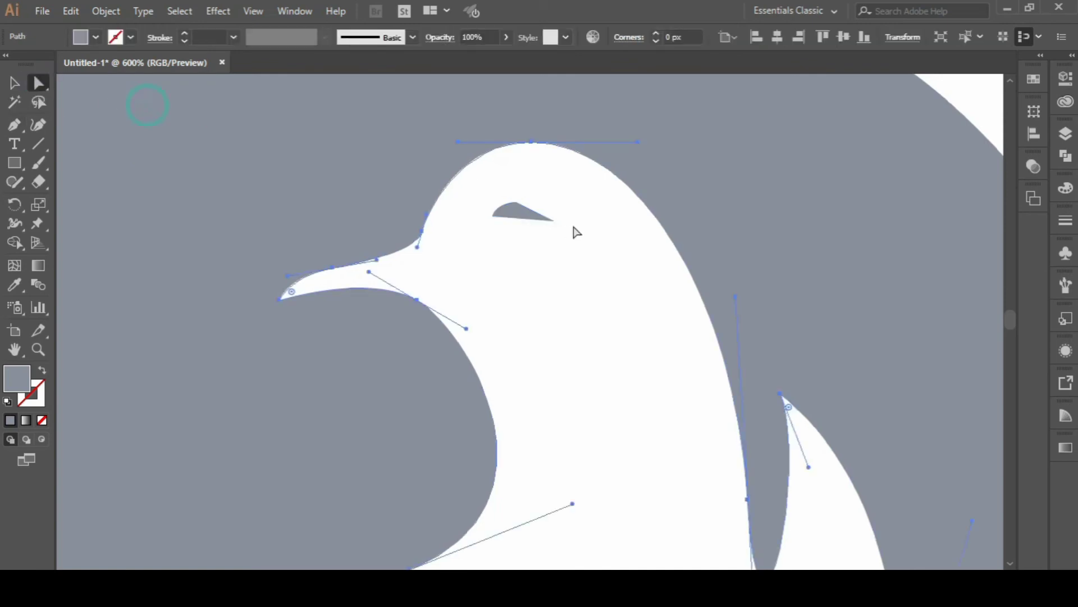
{"action": "left_click", "coordinate": [14, 85]}
{"action": "left_click", "coordinate": [544, 216]}
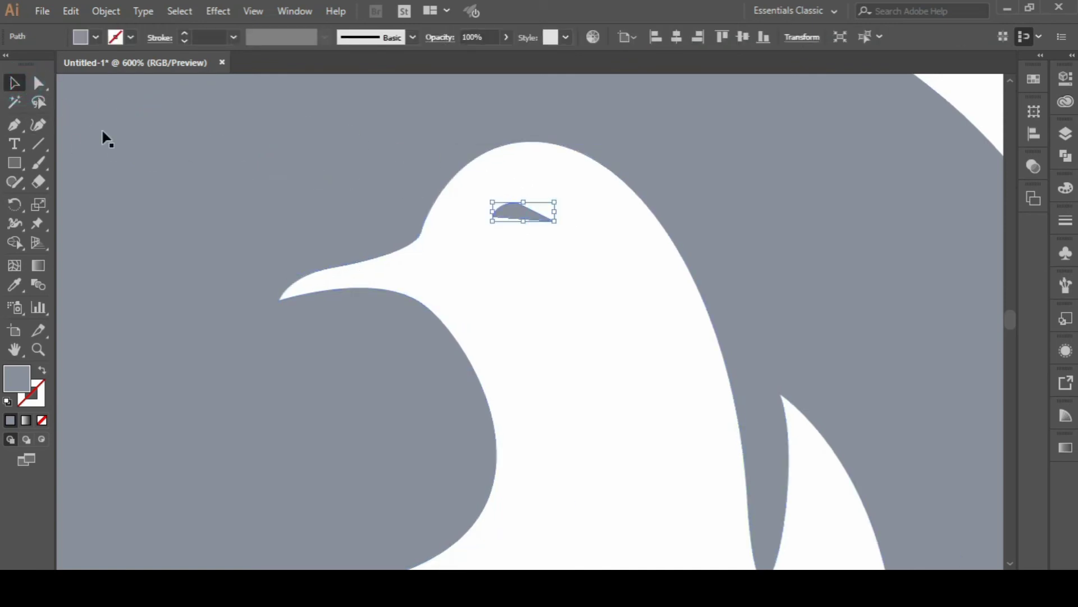
{"action": "left_click", "coordinate": [39, 83]}
{"action": "left_click", "coordinate": [555, 221]}
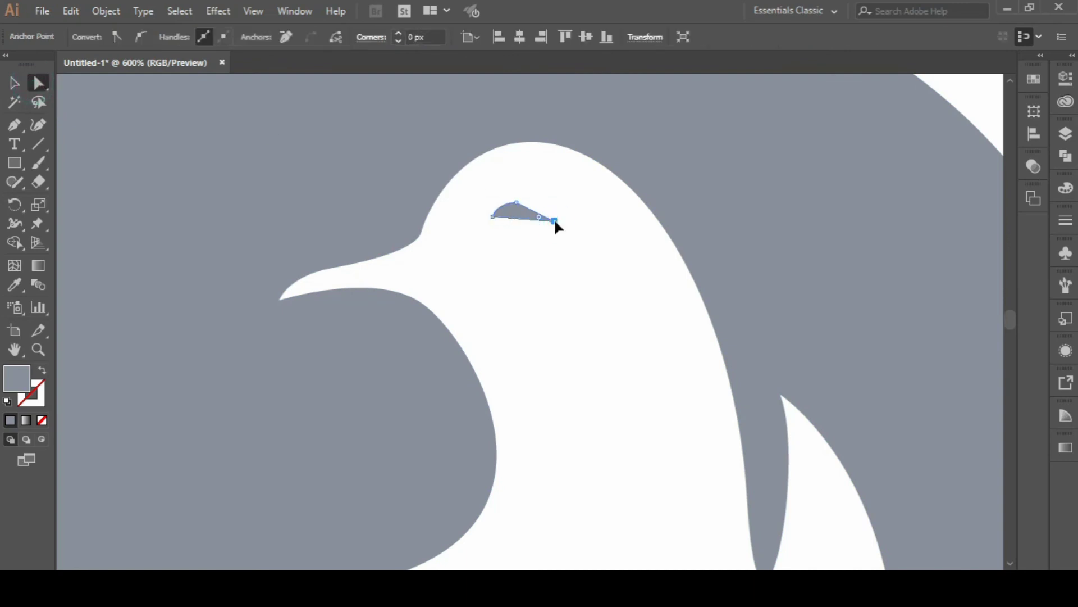
{"action": "left_click_drag", "start_coordinate": [555, 222], "coordinate": [552, 217]}
{"action": "left_click", "coordinate": [18, 85]}
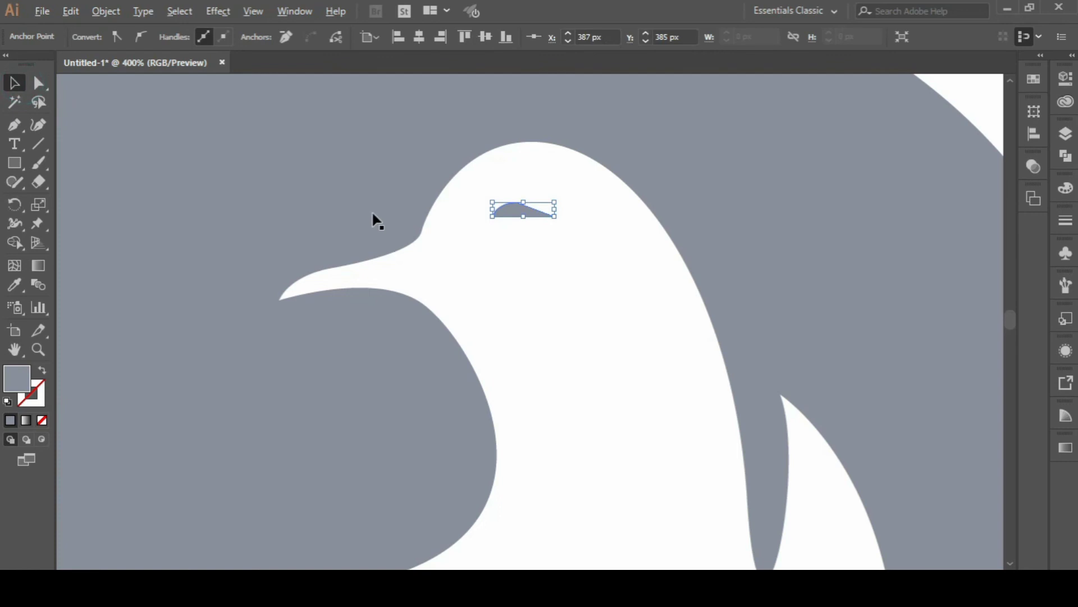
{"action": "scroll", "coordinate": [373, 221], "scroll_direction": "down", "scroll_amount": 4}
{"action": "left_click", "coordinate": [595, 215]}
Step: Scale the whole bird-D logo up from its corner, keeping the top-left fixed
{"action": "scroll", "coordinate": [718, 220], "scroll_direction": "down", "scroll_amount": 1}
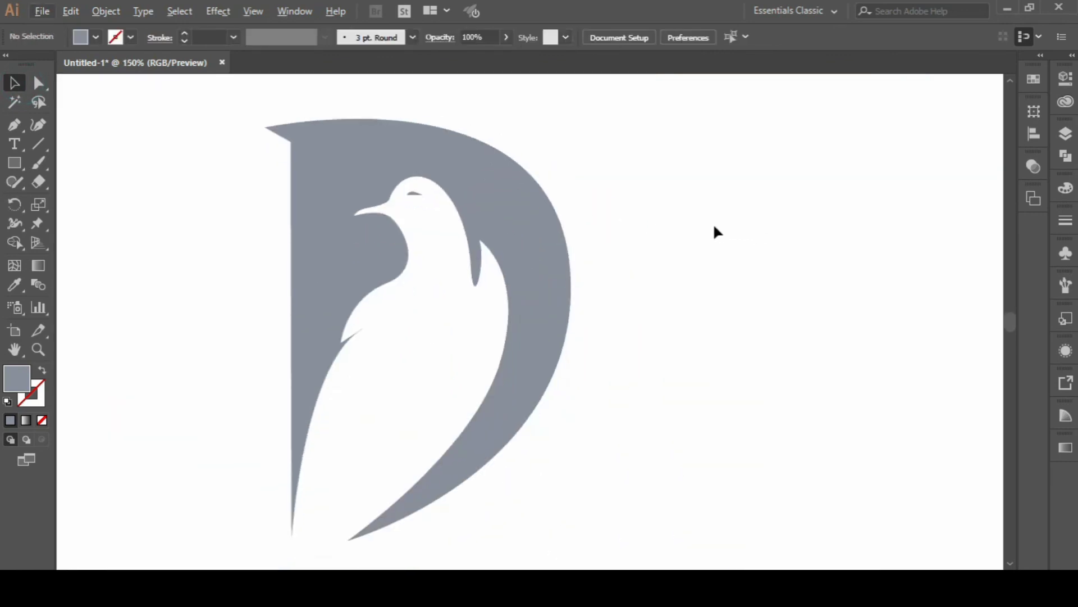
{"action": "scroll", "coordinate": [714, 225], "scroll_direction": "down", "scroll_amount": 2}
{"action": "scroll", "coordinate": [659, 303], "scroll_direction": "up", "scroll_amount": 1}
{"action": "scroll", "coordinate": [658, 303], "scroll_direction": "up", "scroll_amount": 1}
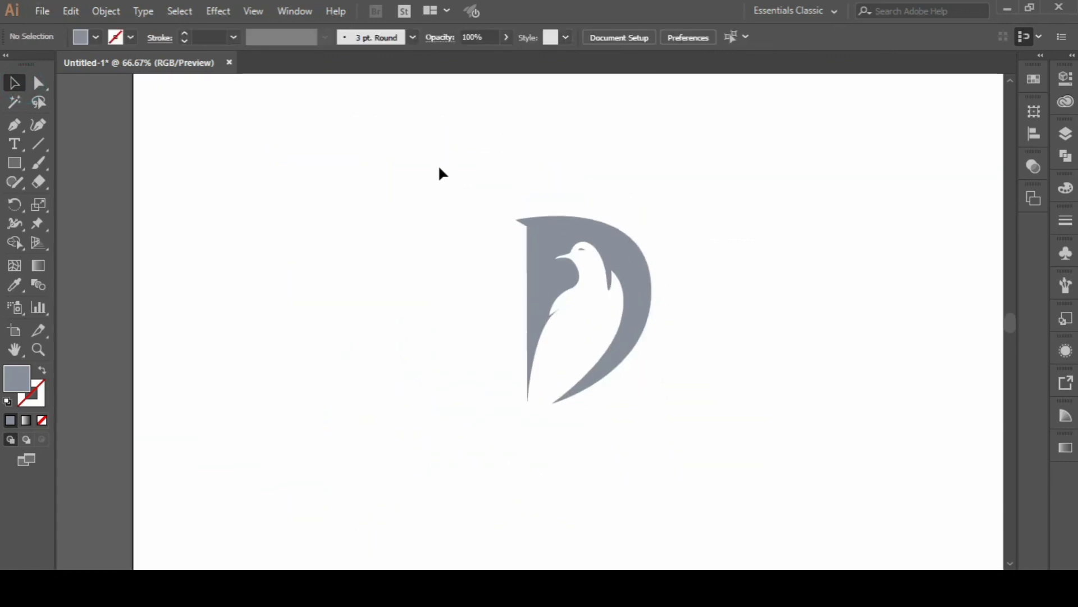
{"action": "mouse_move", "coordinate": [444, 181]}
{"action": "left_mouse_down"}
{"action": "mouse_move", "coordinate": [681, 376]}
{"action": "mouse_move", "coordinate": [689, 454]}
{"action": "left_mouse_up"}
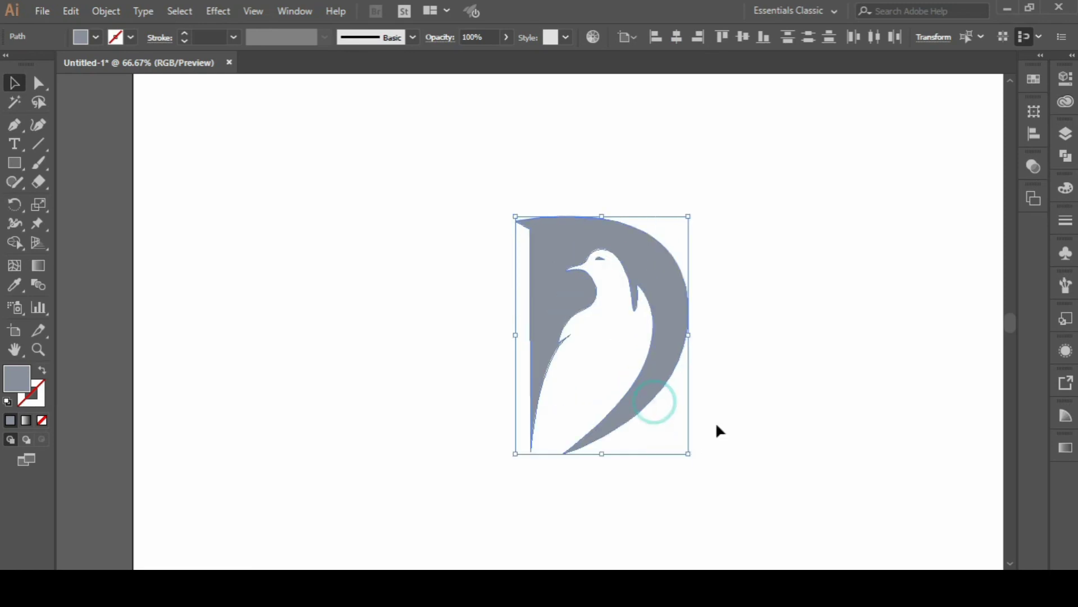
{"action": "left_click", "coordinate": [749, 383]}
{"action": "mouse_move", "coordinate": [385, 214]}
{"action": "left_mouse_down"}
{"action": "mouse_move", "coordinate": [739, 450]}
{"action": "mouse_move", "coordinate": [735, 518]}
{"action": "left_mouse_up"}
{"action": "left_click", "coordinate": [801, 378]}
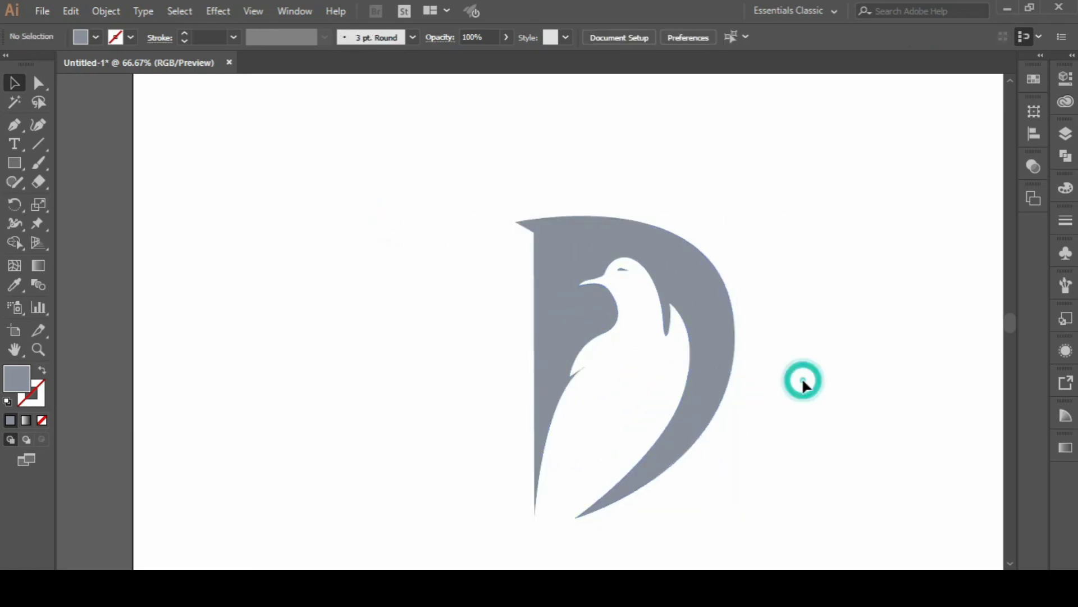
Step: Move the enlarged logo into the centre of the artboard
{"action": "left_click_drag", "start_coordinate": [453, 188], "coordinate": [684, 421]}
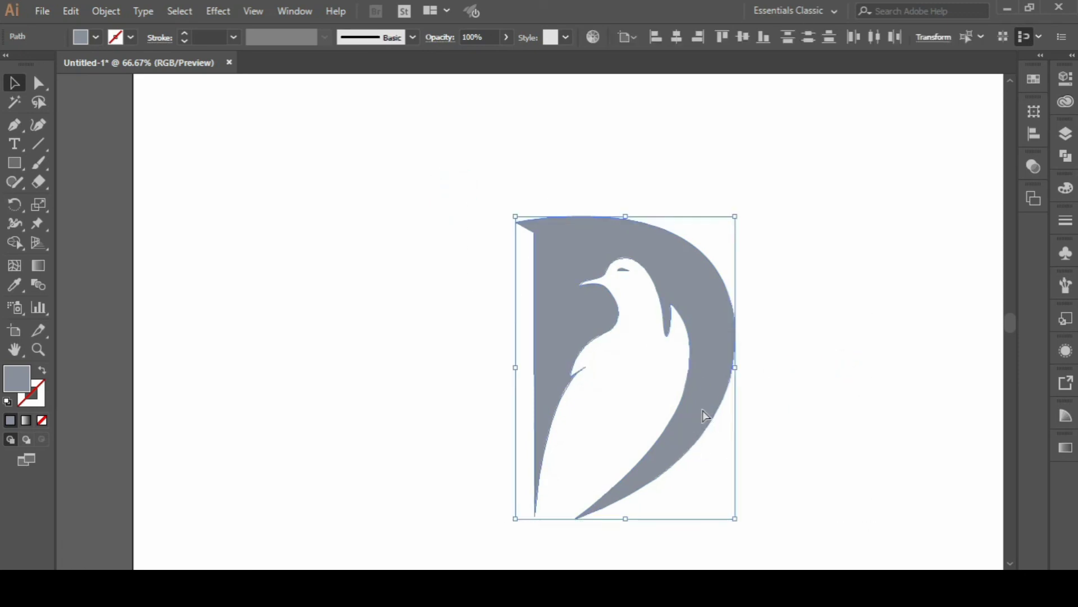
{"action": "left_click", "coordinate": [783, 358]}
{"action": "left_click_drag", "start_coordinate": [705, 317], "coordinate": [547, 315]}
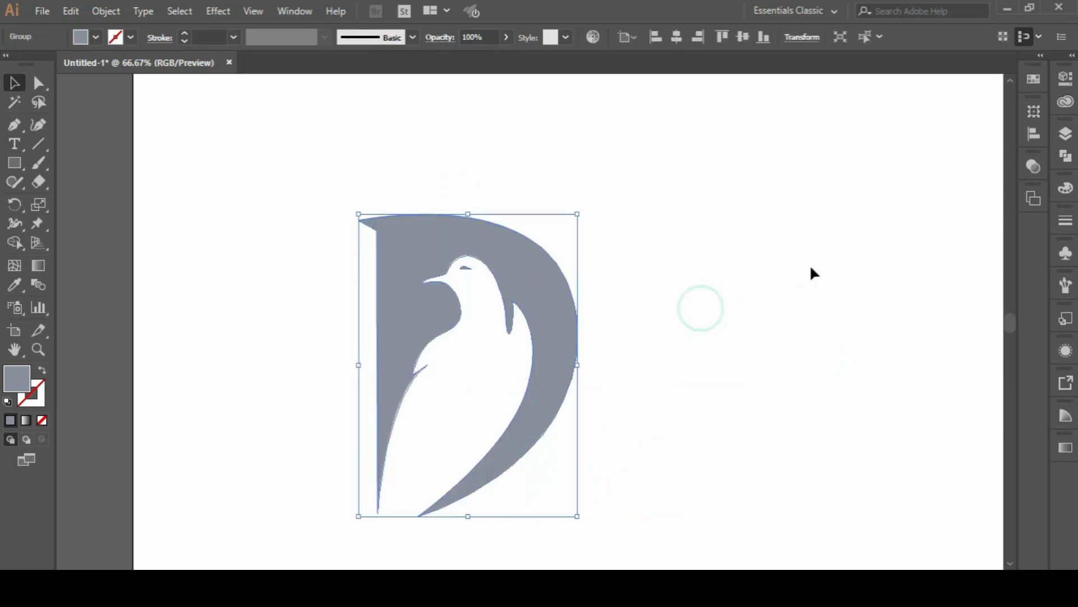
{"action": "scroll", "coordinate": [631, 326], "scroll_direction": "down", "scroll_amount": 1}
{"action": "left_click", "coordinate": [382, 217]}
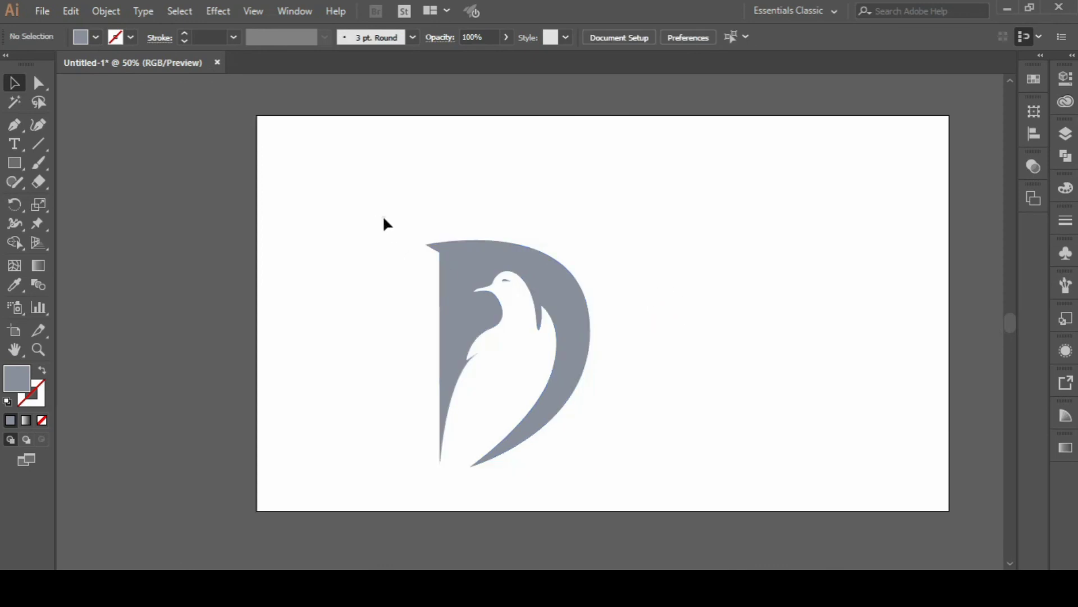
{"action": "left_click_drag", "start_coordinate": [556, 358], "coordinate": [620, 336]}
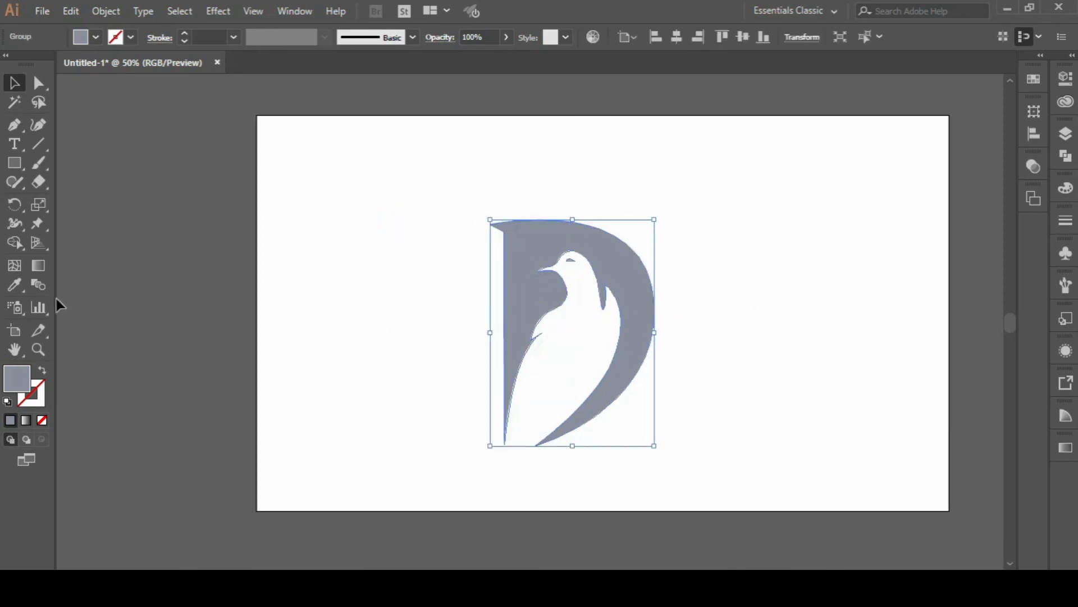
Step: Change the logo's fill to the darker grey 7c7e84
{"action": "double_click", "coordinate": [17, 377]}
{"action": "left_click", "coordinate": [29, 151]}
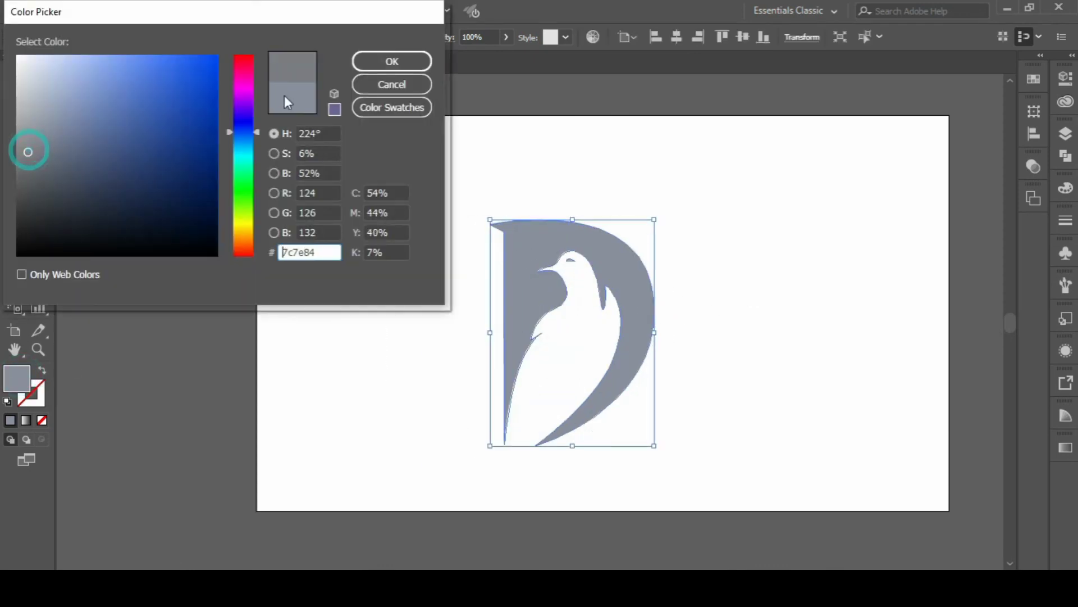
{"action": "left_click", "coordinate": [392, 60]}
{"action": "left_click", "coordinate": [519, 116]}
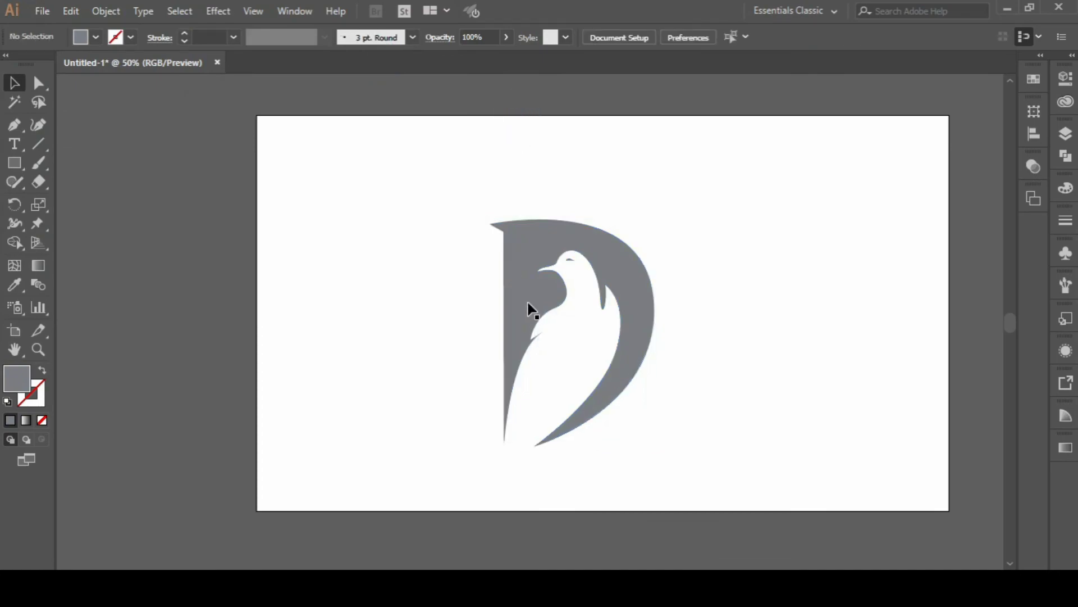